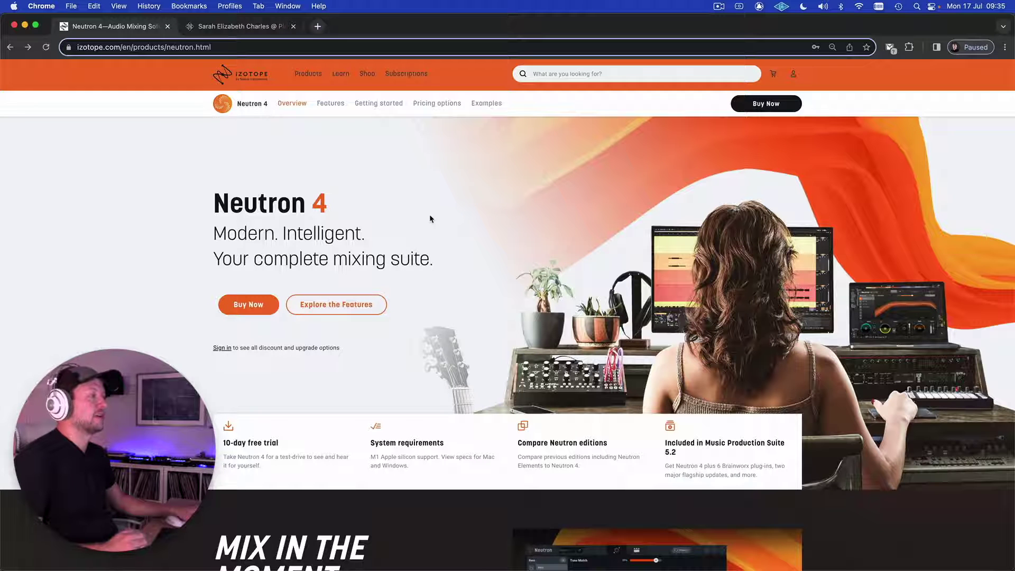
{"action": "scroll", "coordinate": [420, 227], "scroll_direction": "down", "scroll_amount": 5}
{"action": "scroll", "coordinate": [408, 231], "scroll_direction": "down", "scroll_amount": 5}
{"action": "scroll", "coordinate": [408, 231], "scroll_direction": "down", "scroll_amount": 5}
{"action": "scroll", "coordinate": [407, 231], "scroll_direction": "down", "scroll_amount": 5}
{"action": "scroll", "coordinate": [408, 232], "scroll_direction": "down", "scroll_amount": 5}
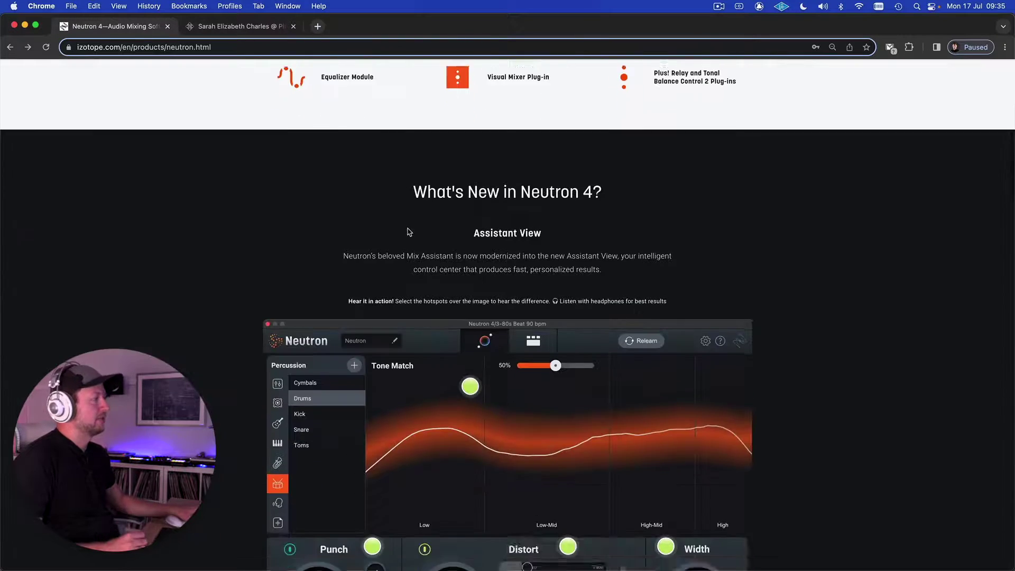
{"action": "scroll", "coordinate": [407, 231], "scroll_direction": "down", "scroll_amount": 3}
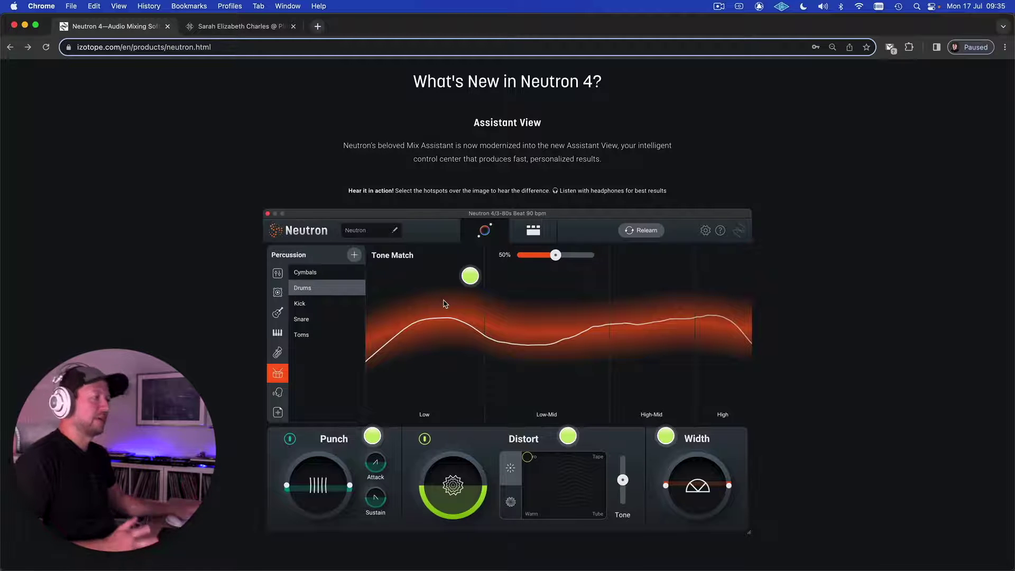
{"action": "scroll", "coordinate": [571, 265], "scroll_direction": "down", "scroll_amount": 5}
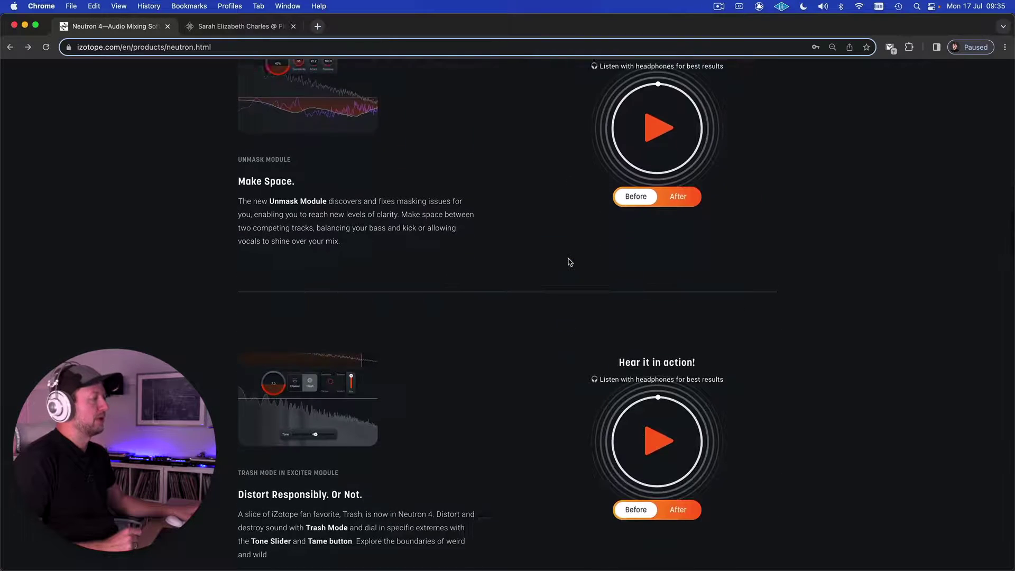
{"action": "scroll", "coordinate": [570, 262], "scroll_direction": "down", "scroll_amount": 5}
{"action": "scroll", "coordinate": [569, 262], "scroll_direction": "down", "scroll_amount": 3}
{"action": "scroll", "coordinate": [568, 262], "scroll_direction": "down", "scroll_amount": 4}
{"action": "scroll", "coordinate": [568, 261], "scroll_direction": "down", "scroll_amount": 4}
{"action": "scroll", "coordinate": [569, 262], "scroll_direction": "down", "scroll_amount": 3}
{"action": "scroll", "coordinate": [569, 262], "scroll_direction": "down", "scroll_amount": 3}
{"action": "scroll", "coordinate": [569, 262], "scroll_direction": "down", "scroll_amount": 3}
{"action": "scroll", "coordinate": [569, 262], "scroll_direction": "down", "scroll_amount": 2}
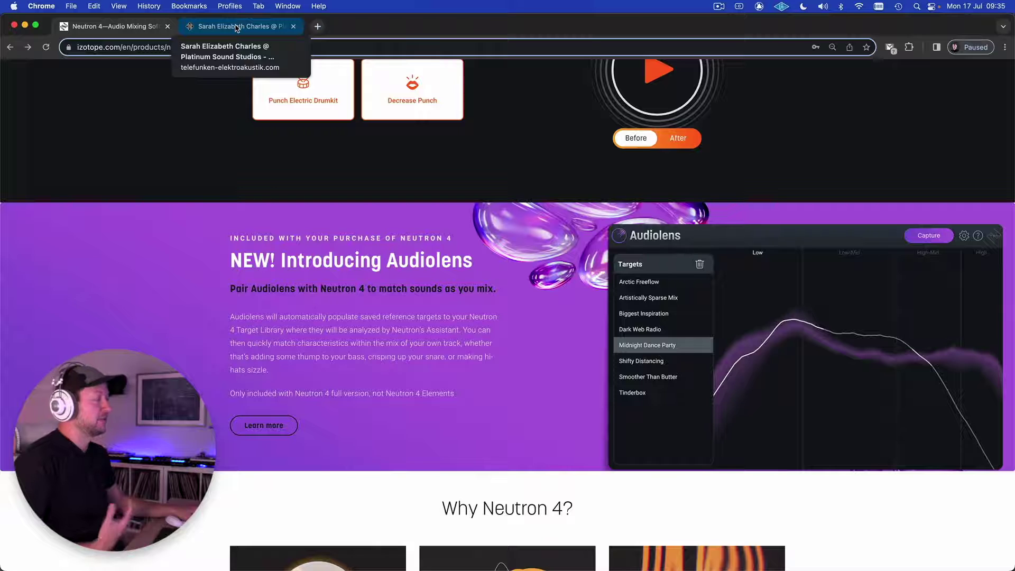
- Switch the browser to the Platinum Sound Studios multitrack session tab
{"action": "left_click", "coordinate": [236, 26]}
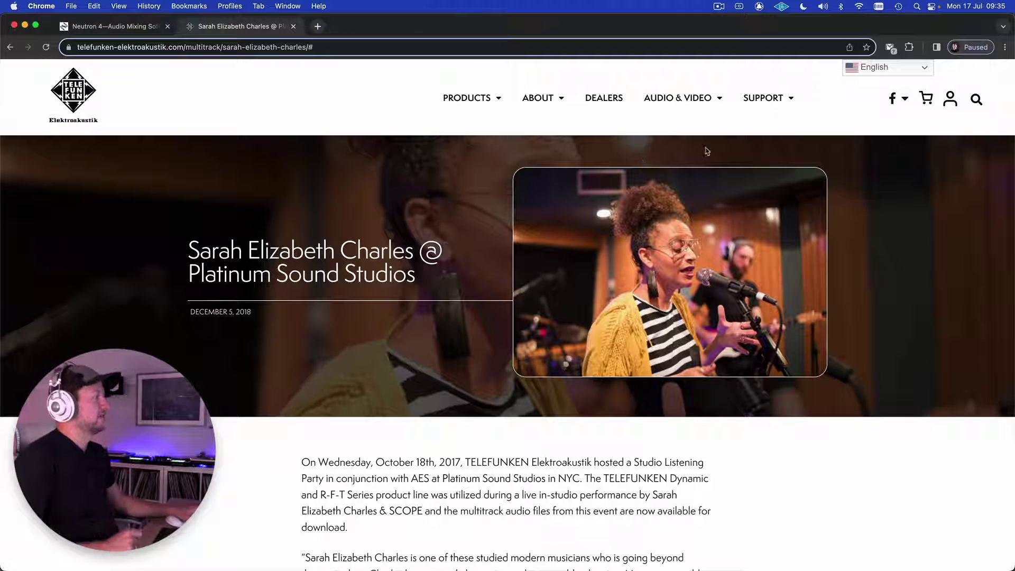
{"action": "mouse_move", "coordinate": [683, 97]}
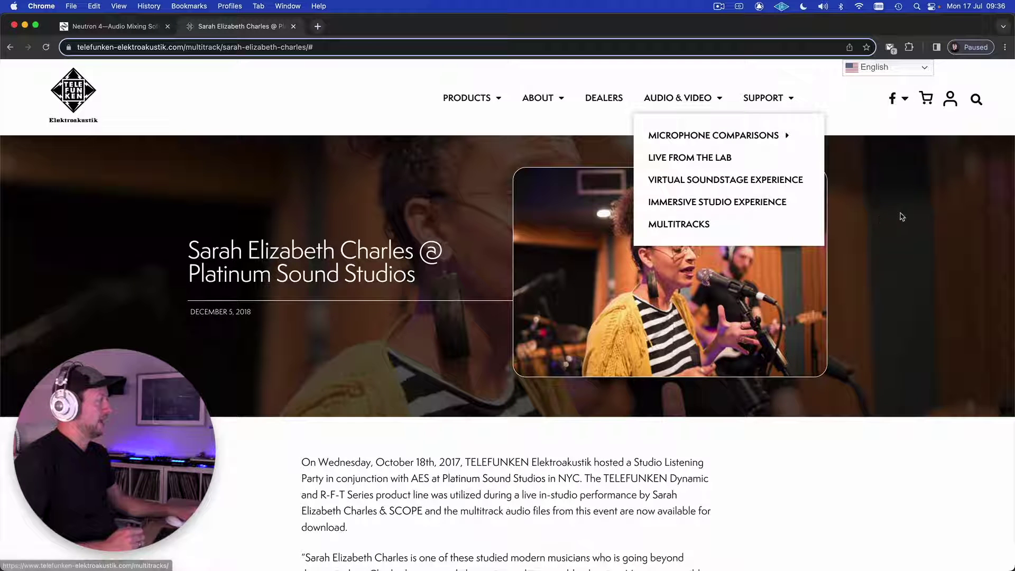
{"action": "scroll", "coordinate": [896, 214], "scroll_direction": "down", "scroll_amount": 2}
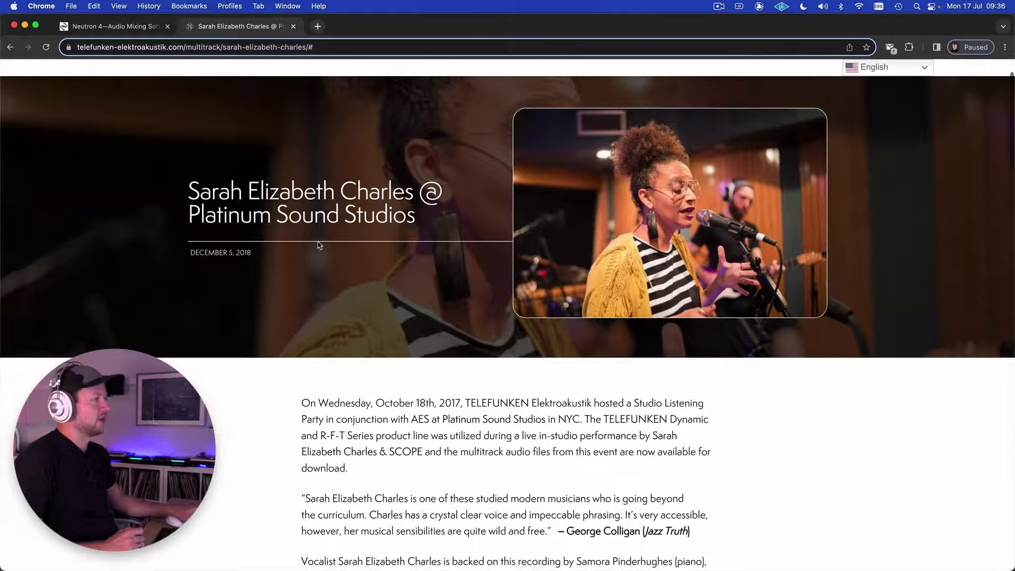
{"action": "scroll", "coordinate": [246, 233], "scroll_direction": "down", "scroll_amount": 1}
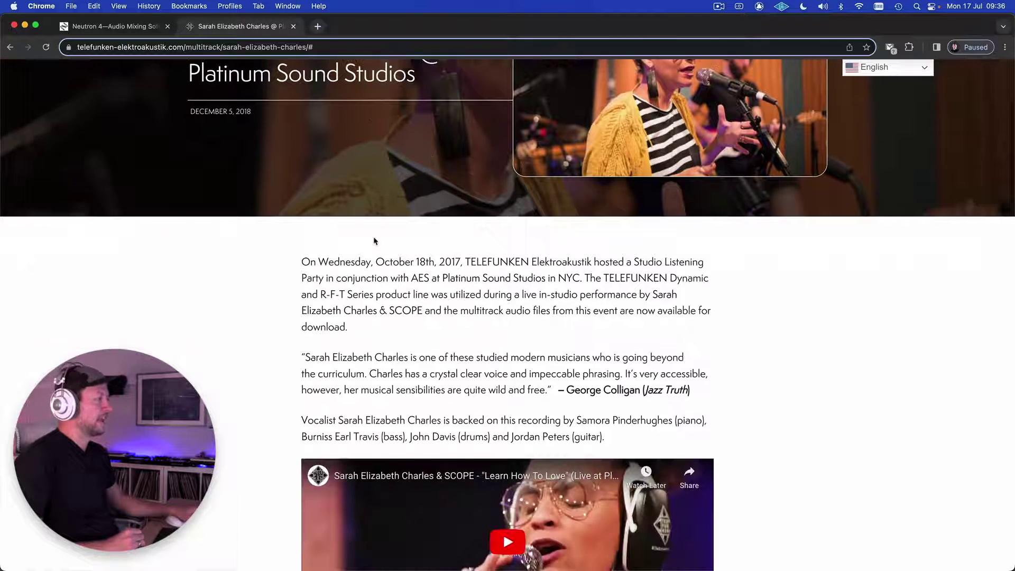
{"action": "scroll", "coordinate": [373, 241], "scroll_direction": "down", "scroll_amount": 5}
{"action": "scroll", "coordinate": [374, 240], "scroll_direction": "down", "scroll_amount": 2}
{"action": "scroll", "coordinate": [398, 219], "scroll_direction": "down", "scroll_amount": 3}
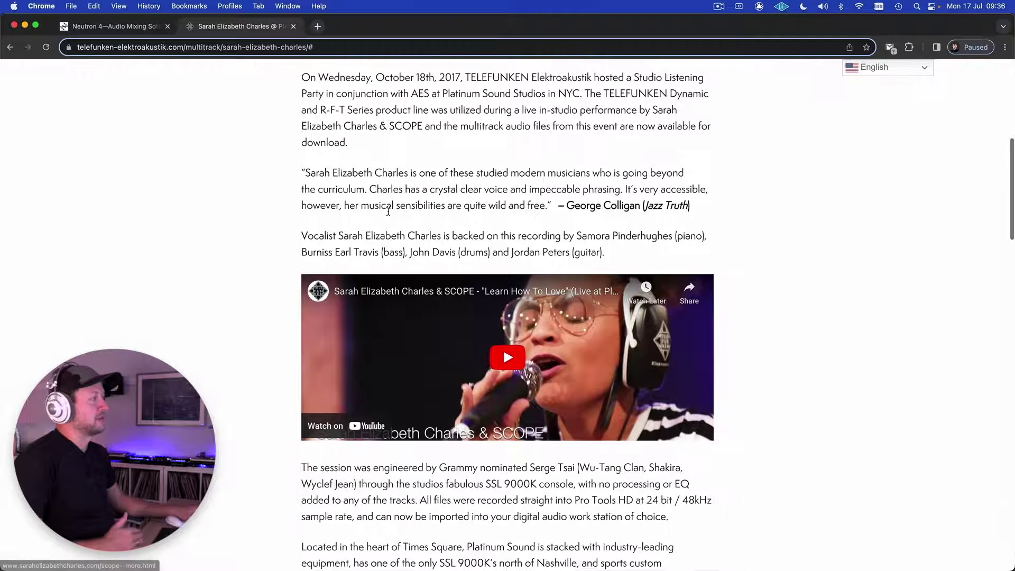
{"action": "scroll", "coordinate": [393, 216], "scroll_direction": "down", "scroll_amount": 3}
{"action": "scroll", "coordinate": [389, 214], "scroll_direction": "down", "scroll_amount": 2}
{"action": "scroll", "coordinate": [389, 214], "scroll_direction": "down", "scroll_amount": 2}
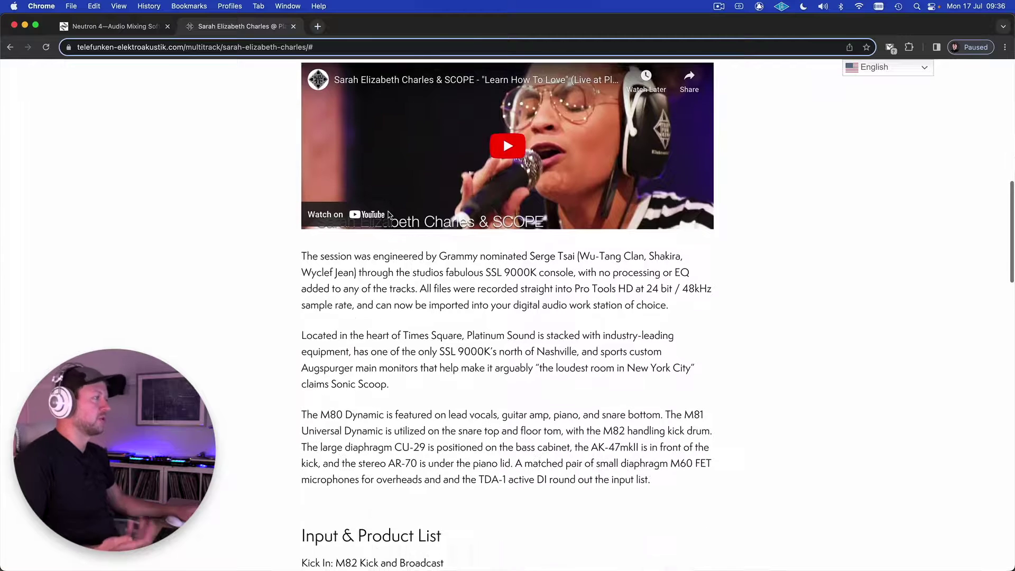
{"action": "scroll", "coordinate": [388, 214], "scroll_direction": "down", "scroll_amount": 3}
{"action": "scroll", "coordinate": [389, 215], "scroll_direction": "down", "scroll_amount": 3}
{"action": "scroll", "coordinate": [389, 214], "scroll_direction": "down", "scroll_amount": 2}
{"action": "scroll", "coordinate": [388, 215], "scroll_direction": "down", "scroll_amount": 2}
{"action": "scroll", "coordinate": [389, 214], "scroll_direction": "down", "scroll_amount": 1}
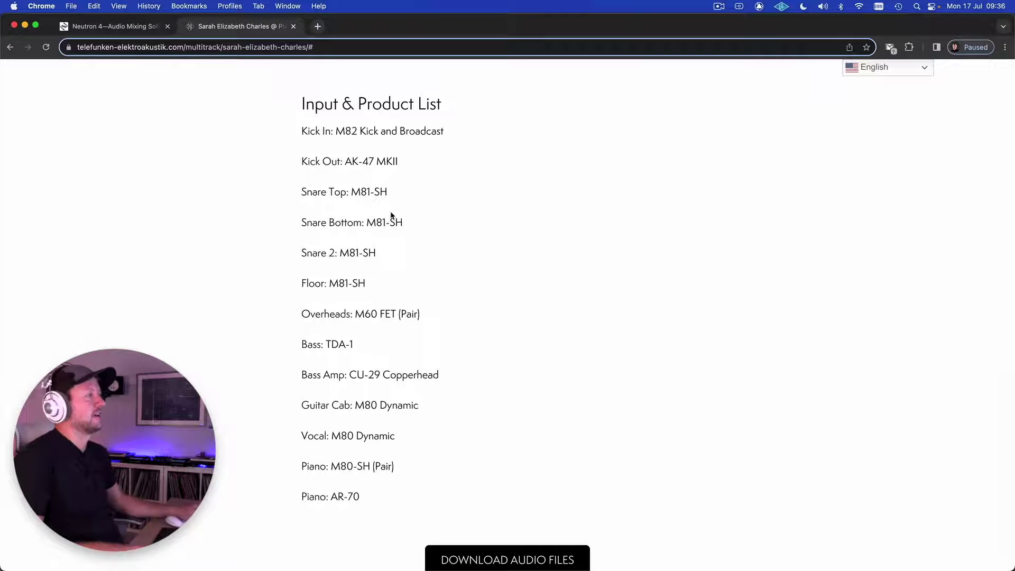
{"action": "scroll", "coordinate": [390, 217], "scroll_direction": "down", "scroll_amount": 1}
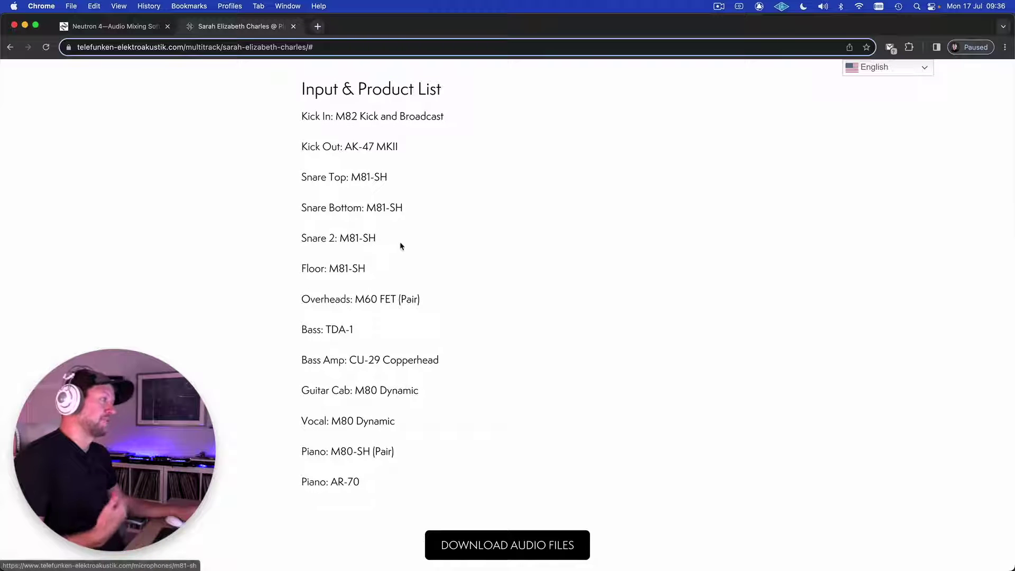
{"action": "scroll", "coordinate": [400, 237], "scroll_direction": "down", "scroll_amount": 1}
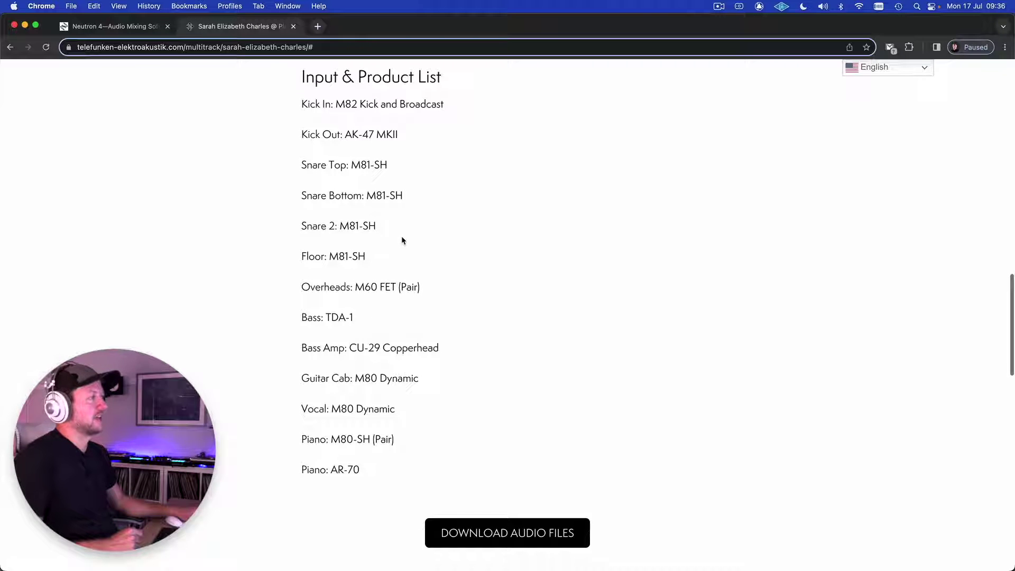
{"action": "scroll", "coordinate": [402, 235], "scroll_direction": "up", "scroll_amount": 1}
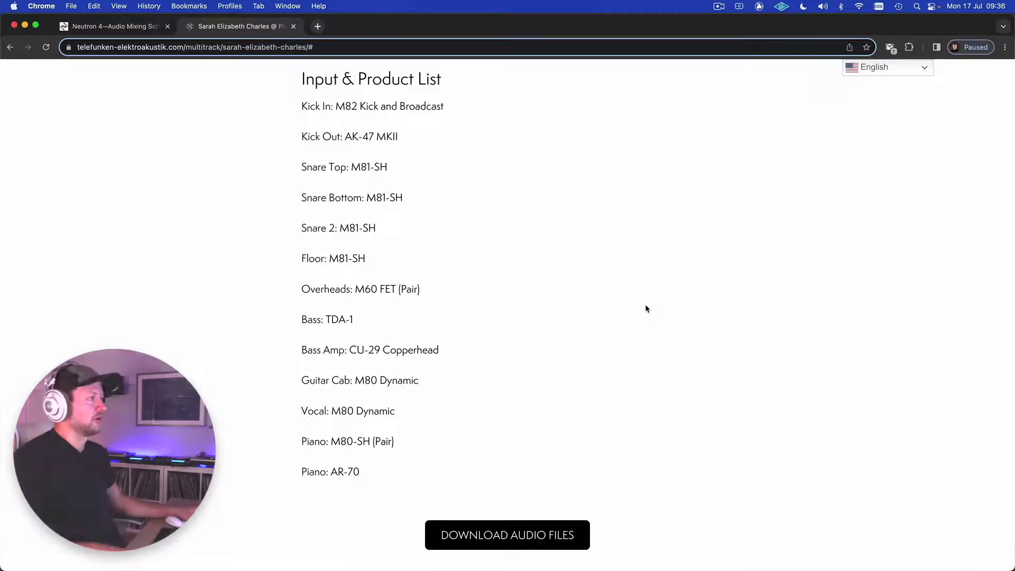
- Bring up the Neutron 4 Demo project and audition the soloed Drums stack from the song start
{"action": "key", "text": "super+Tab"}
{"action": "key", "text": "super+Tab"}
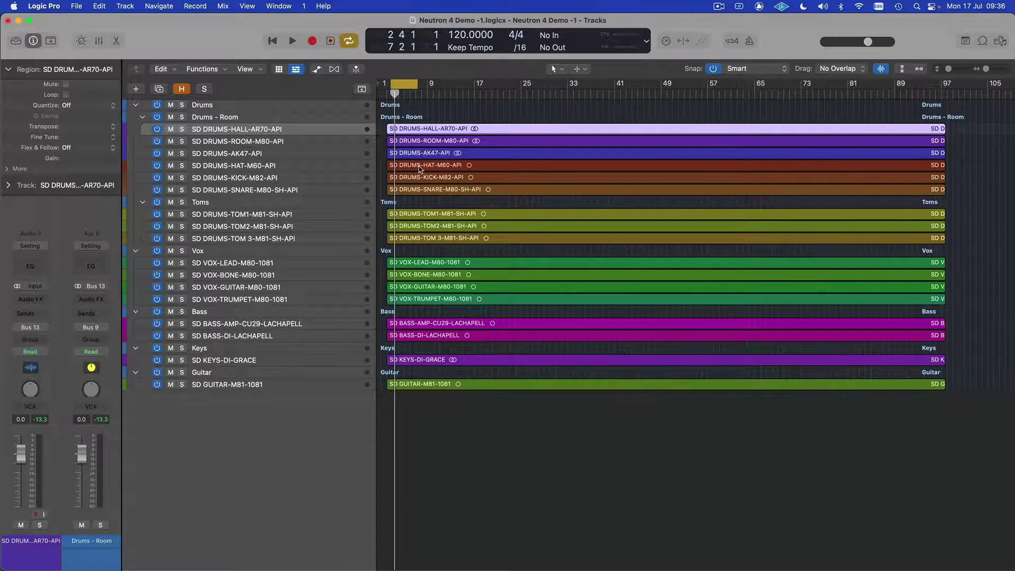
{"action": "left_click", "coordinate": [136, 105]}
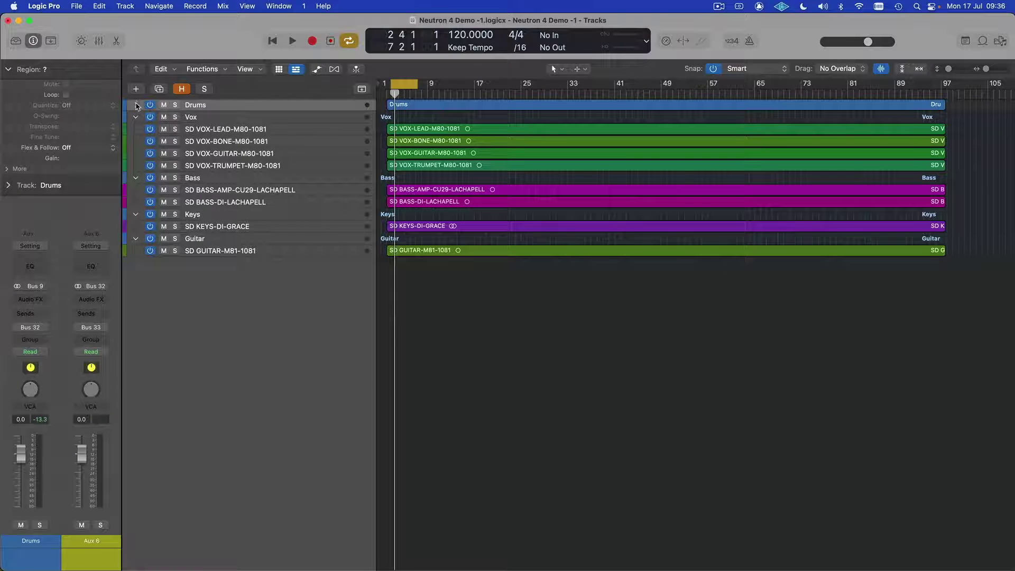
{"action": "left_click", "coordinate": [137, 106]}
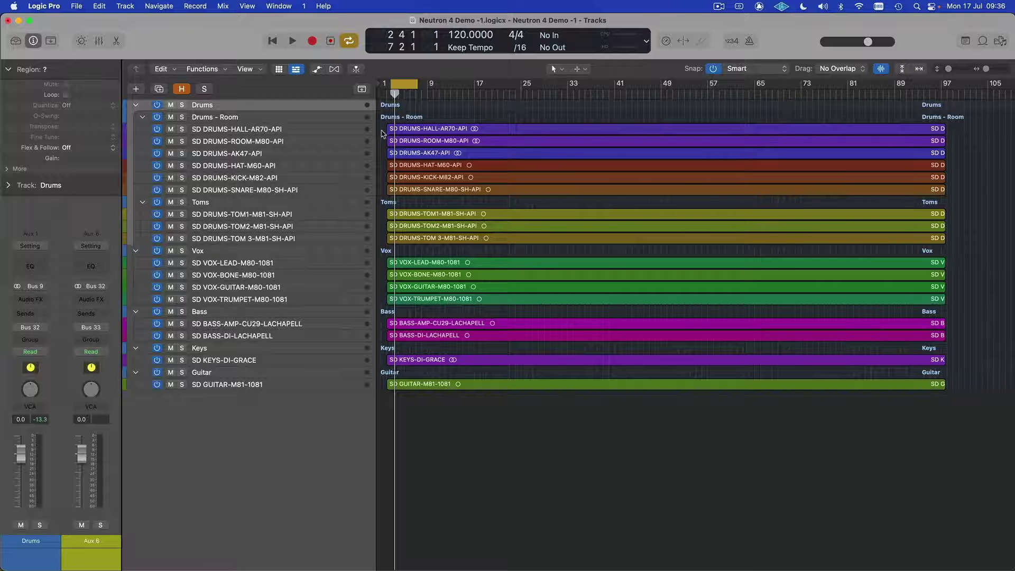
{"action": "left_click", "coordinate": [429, 129]}
{"action": "key", "text": "s"}
{"action": "key", "text": "space"}
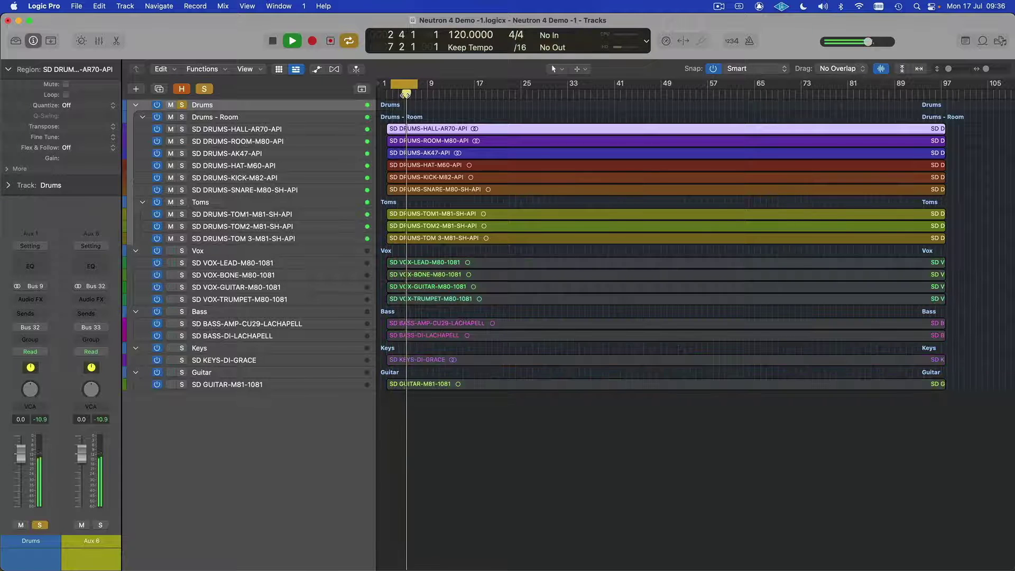
{"action": "key", "text": "s"}
{"action": "key", "text": "s"}
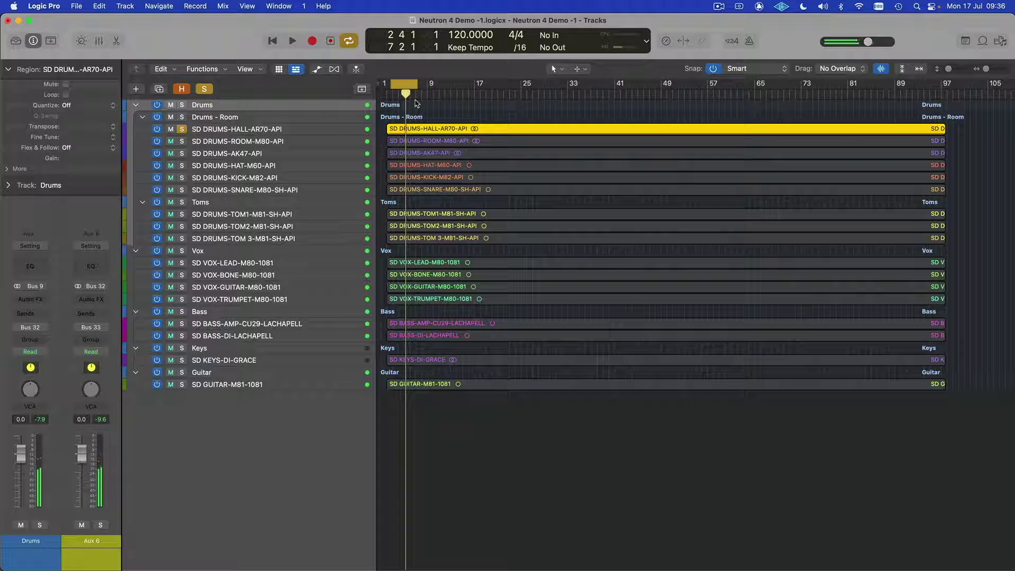
{"action": "left_click", "coordinate": [394, 92]}
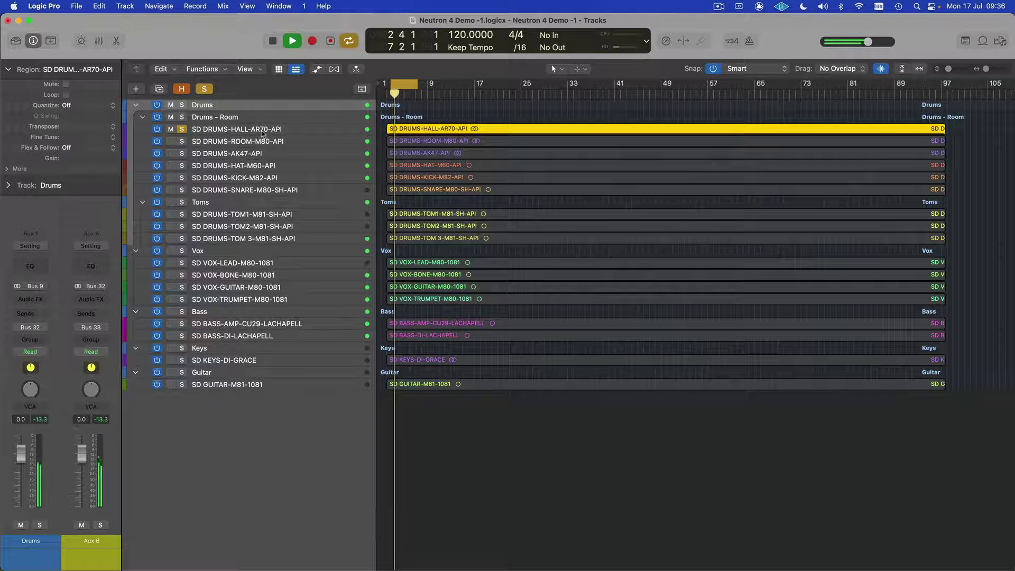
{"action": "key", "text": "space"}
{"action": "key", "text": "s"}
- Solo and audition the Kick and Snare tracks in turn, then clear the solos
{"action": "left_click", "coordinate": [182, 178]}
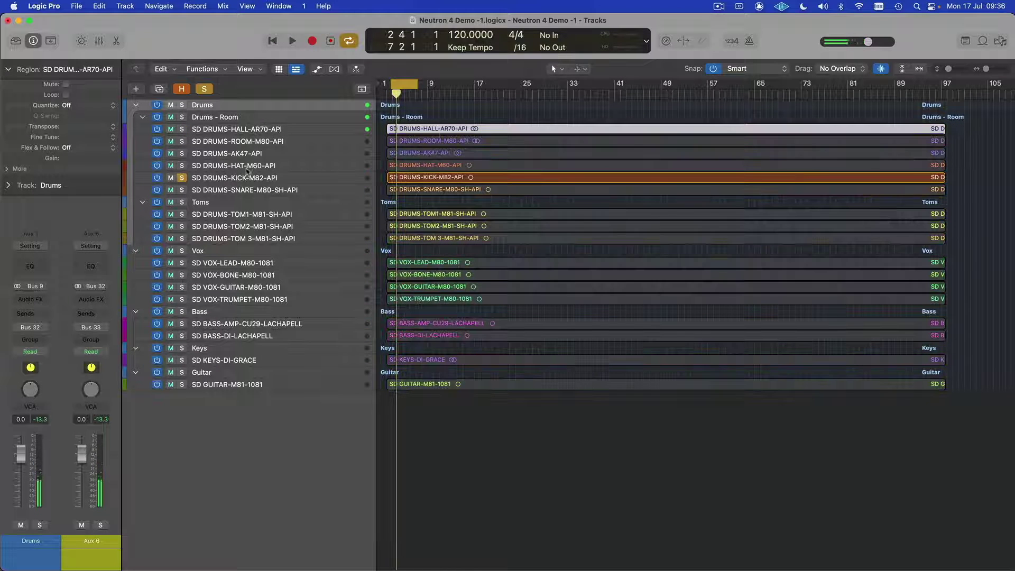
{"action": "key", "text": "space"}
{"action": "key", "text": "space"}
{"action": "left_click", "coordinate": [180, 190]}
{"action": "key", "text": "space"}
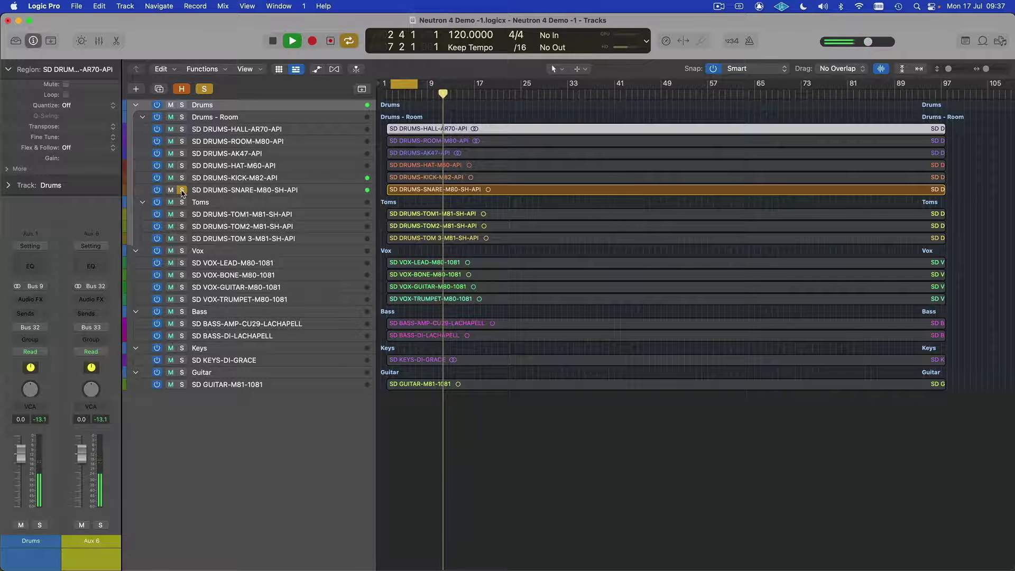
{"action": "key", "text": "space"}
{"action": "left_click", "coordinate": [181, 190]}
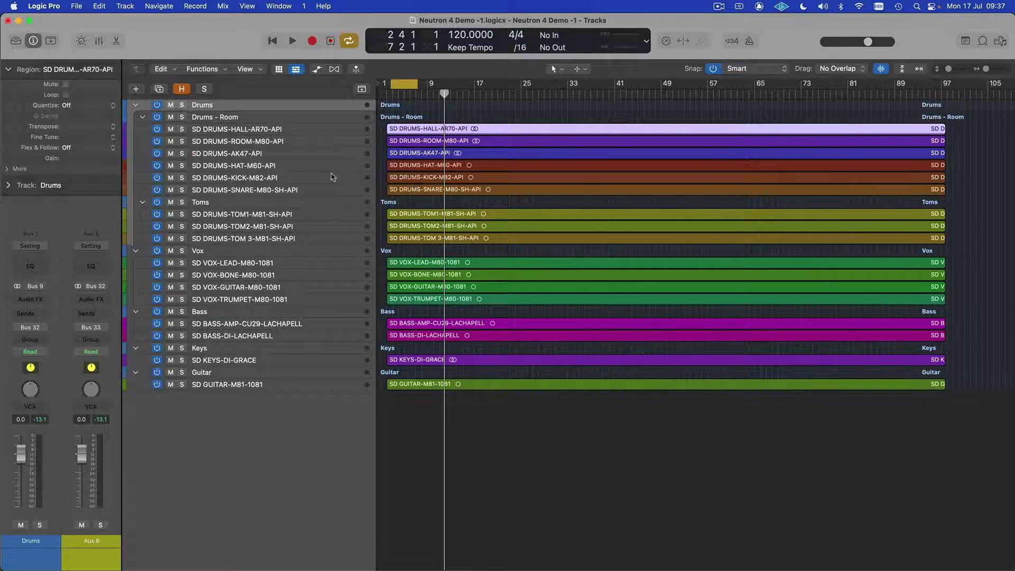
- Insert Neutron 4 on the Kick track and let its Assistant listen during playback
{"action": "left_click", "coordinate": [324, 180]}
{"action": "left_click", "coordinate": [32, 298]}
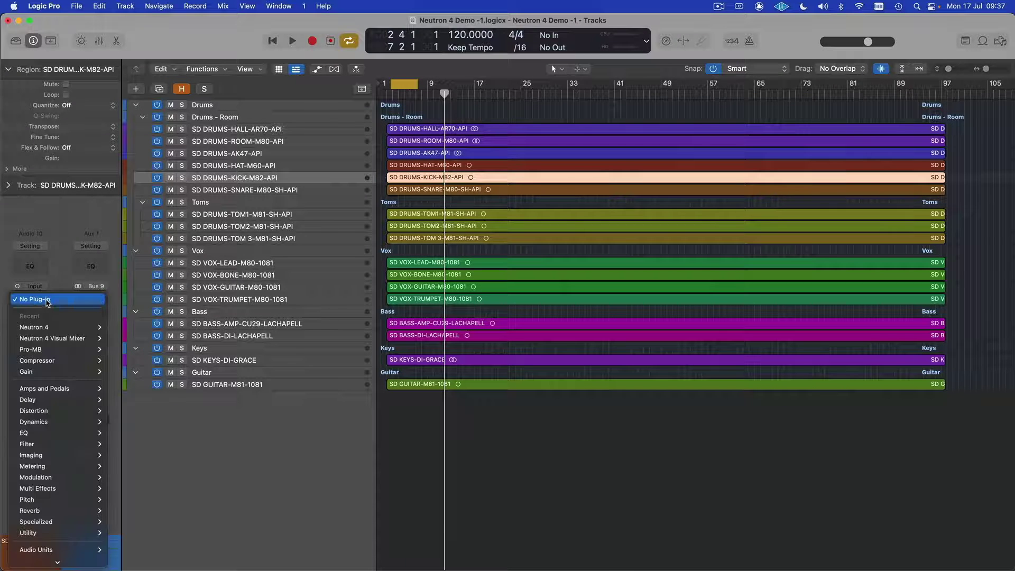
{"action": "key", "text": "Escape"}
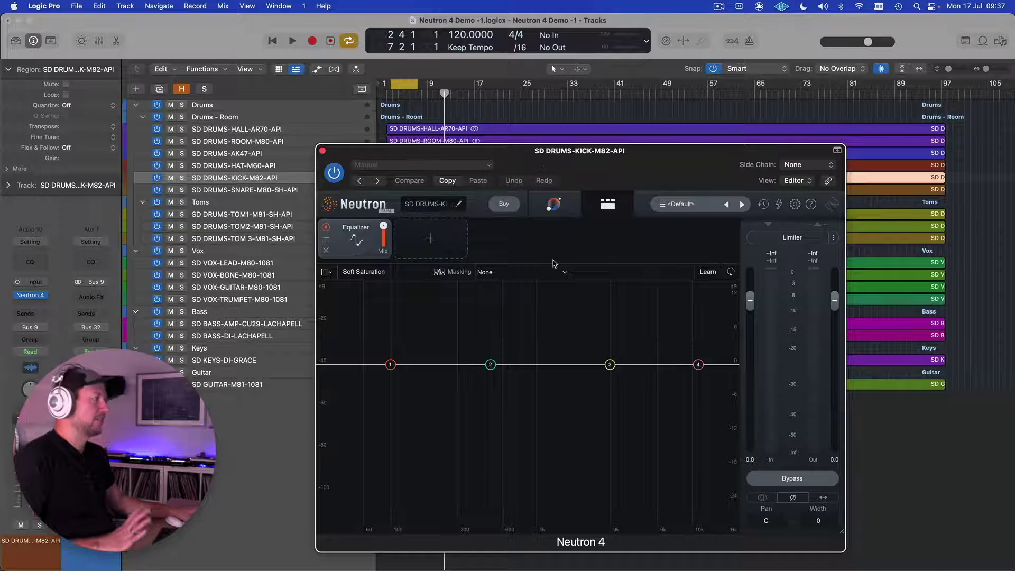
{"action": "left_click", "coordinate": [555, 206]}
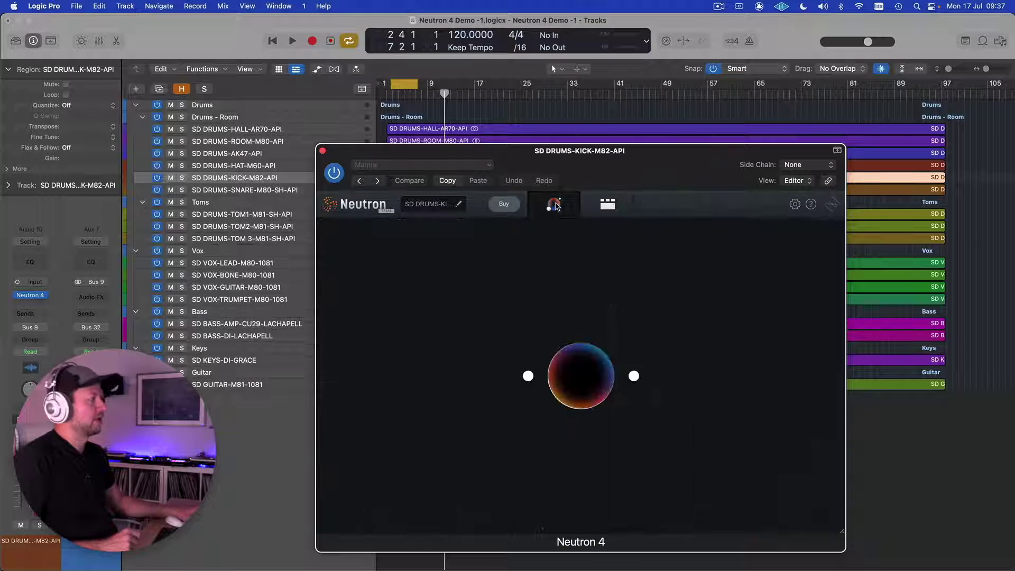
{"action": "mouse_move", "coordinate": [561, 151]}
{"action": "left_mouse_down"}
{"action": "mouse_move", "coordinate": [561, 284]}
{"action": "mouse_move", "coordinate": [577, 133]}
{"action": "left_mouse_up"}
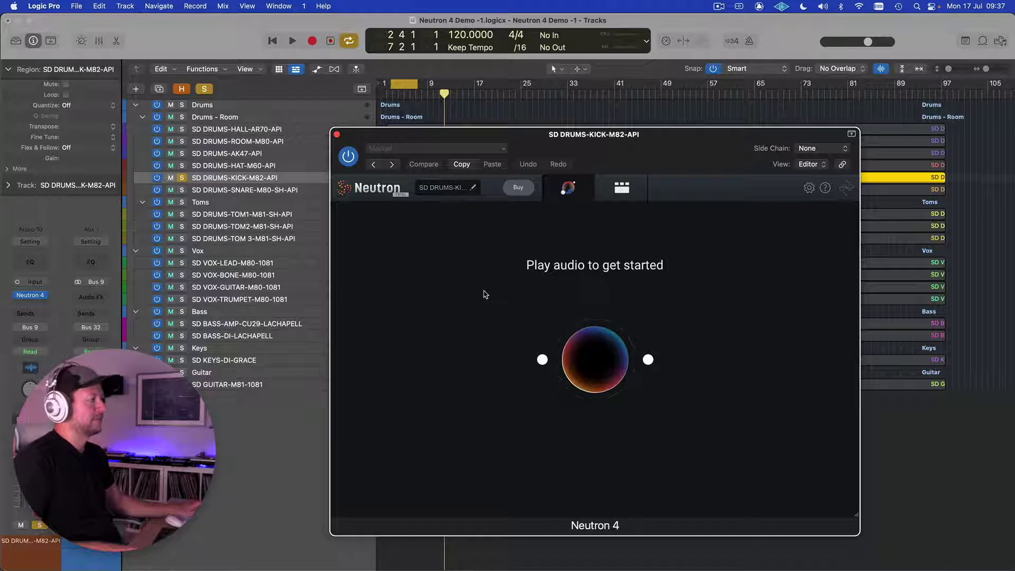
{"action": "key", "text": "space"}
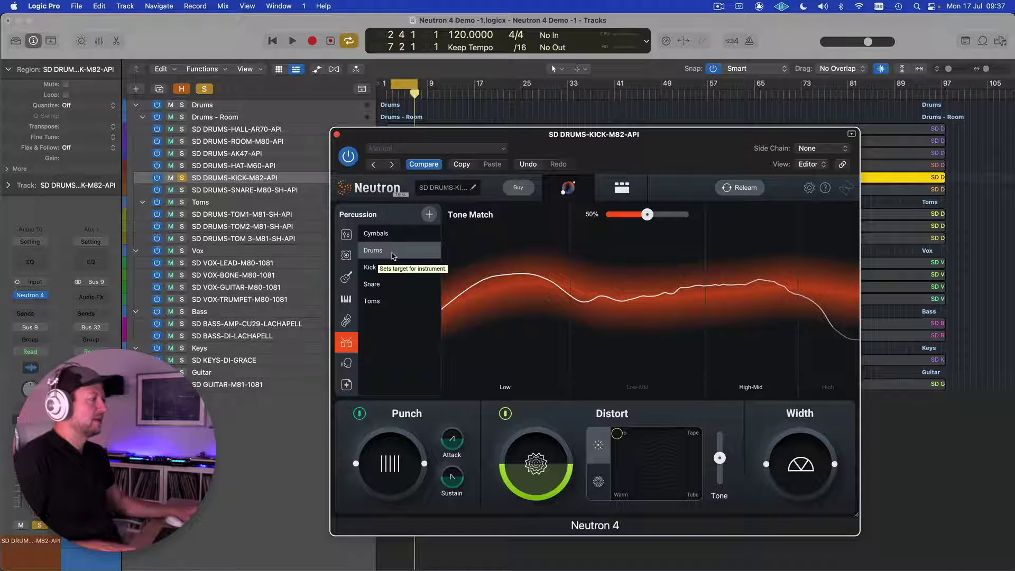
- Choose the Percussion Kick target and settle the Tone Match amount around 50% while listening
{"action": "left_click", "coordinate": [391, 269]}
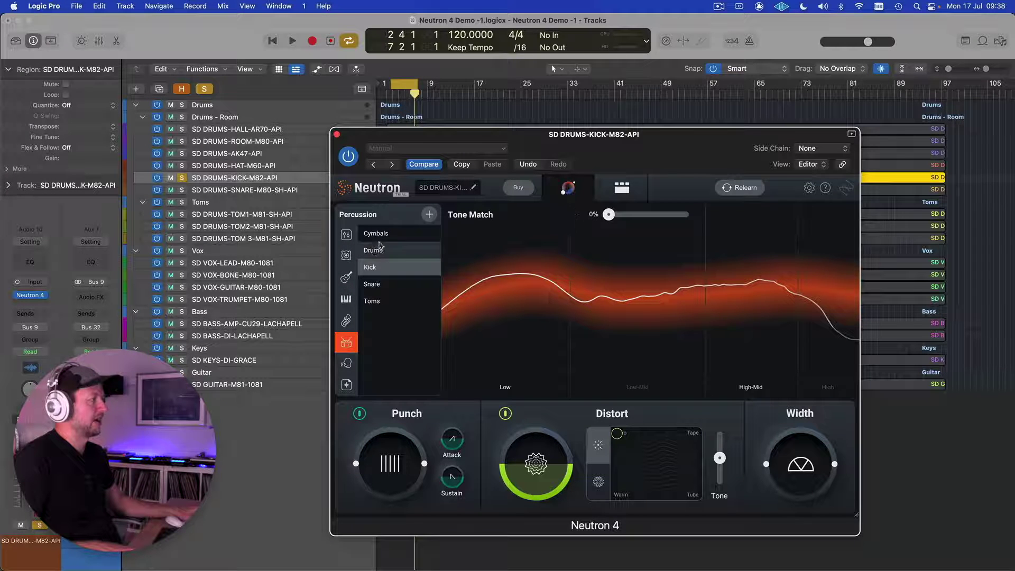
{"action": "key", "text": "space"}
{"action": "left_click_drag", "start_coordinate": [609, 214], "coordinate": [688, 216]}
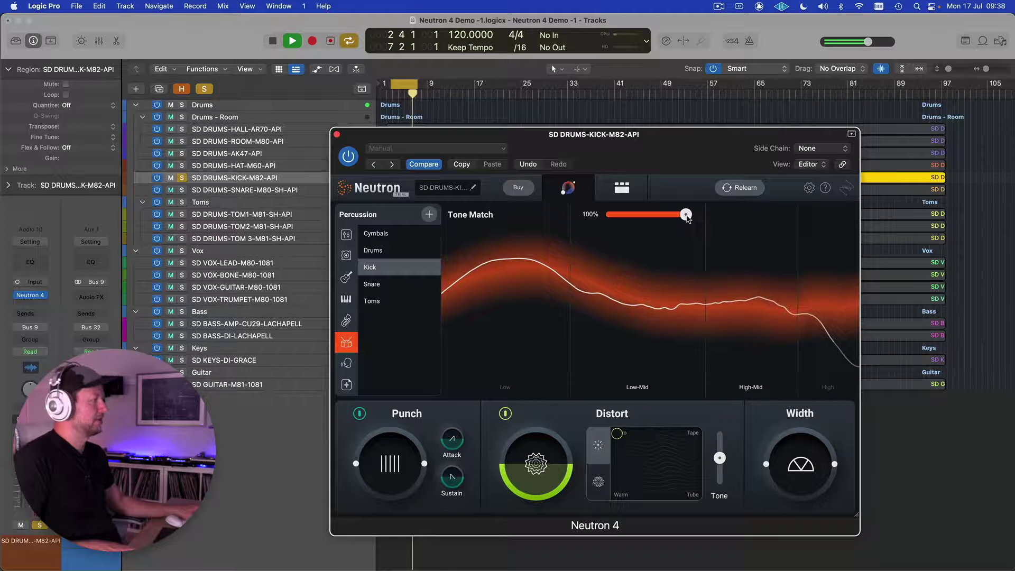
{"action": "left_click_drag", "start_coordinate": [687, 215], "coordinate": [647, 216]}
{"action": "key", "text": "space"}
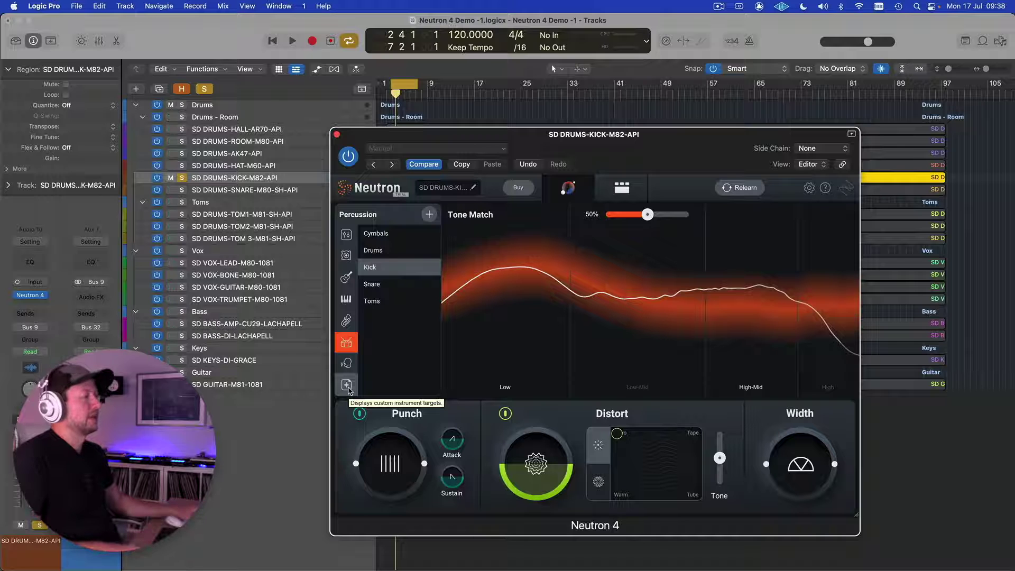
- Select the custom Live Kick target and sweep Tone Match from 0% up to 79% during playback
{"action": "left_click", "coordinate": [348, 388]}
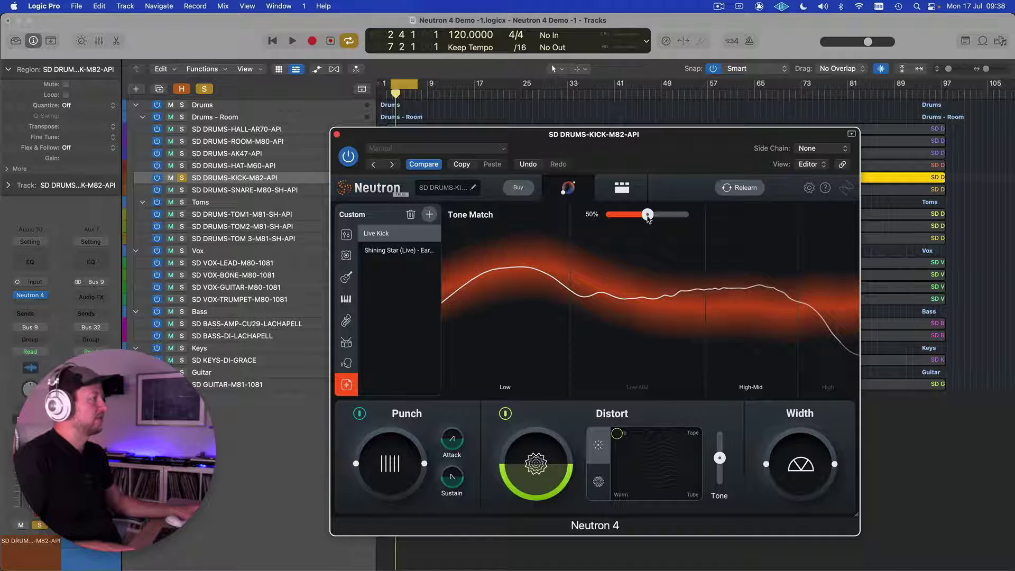
{"action": "left_click_drag", "start_coordinate": [648, 215], "coordinate": [608, 216]}
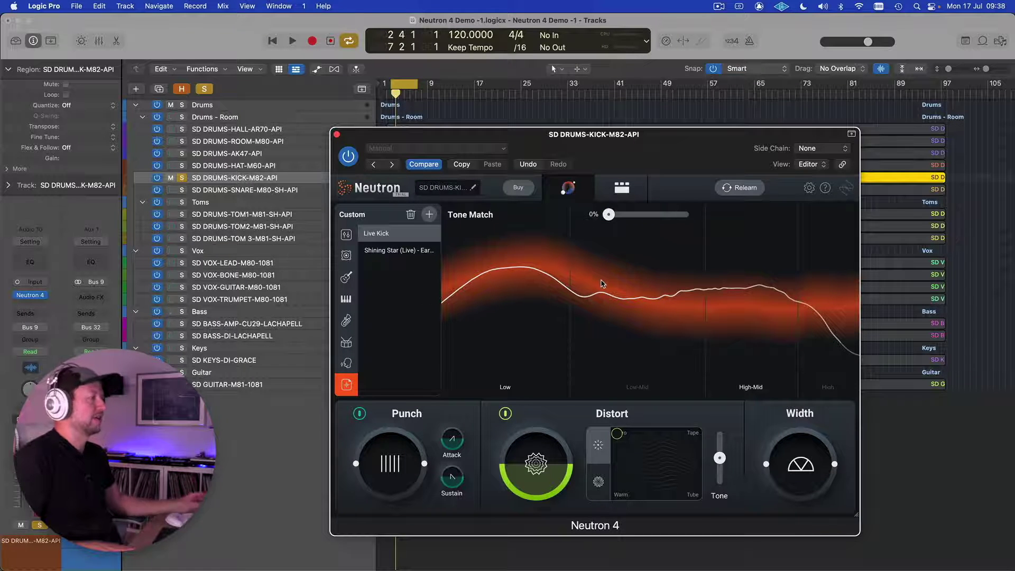
{"action": "key", "text": "space"}
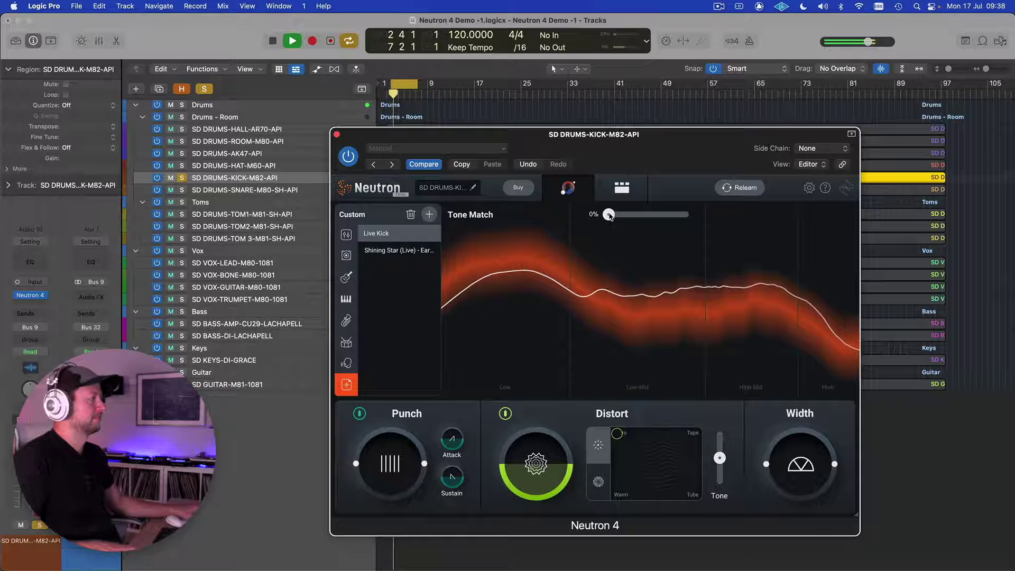
{"action": "left_click_drag", "start_coordinate": [609, 215], "coordinate": [670, 214]}
{"action": "key", "text": "space"}
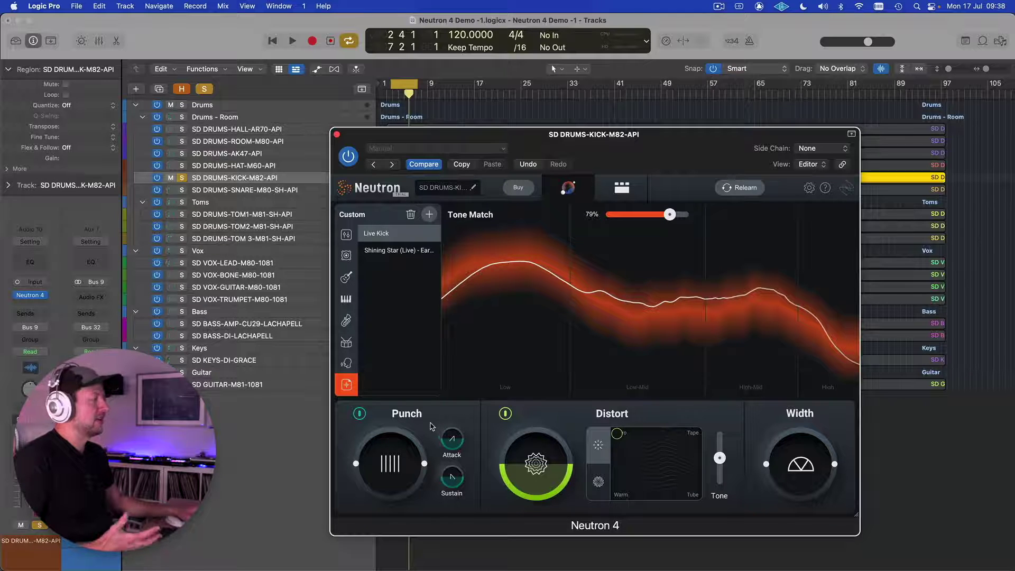
- Audition the Punch control up and down on the kick, then reset it to neutral
{"action": "left_click", "coordinate": [622, 188]}
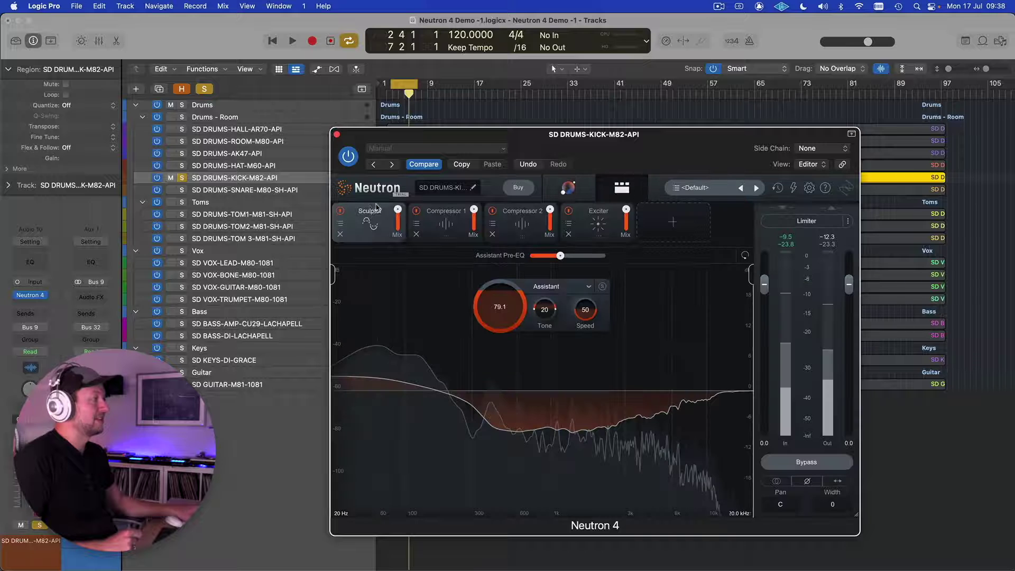
{"action": "left_click", "coordinate": [568, 189]}
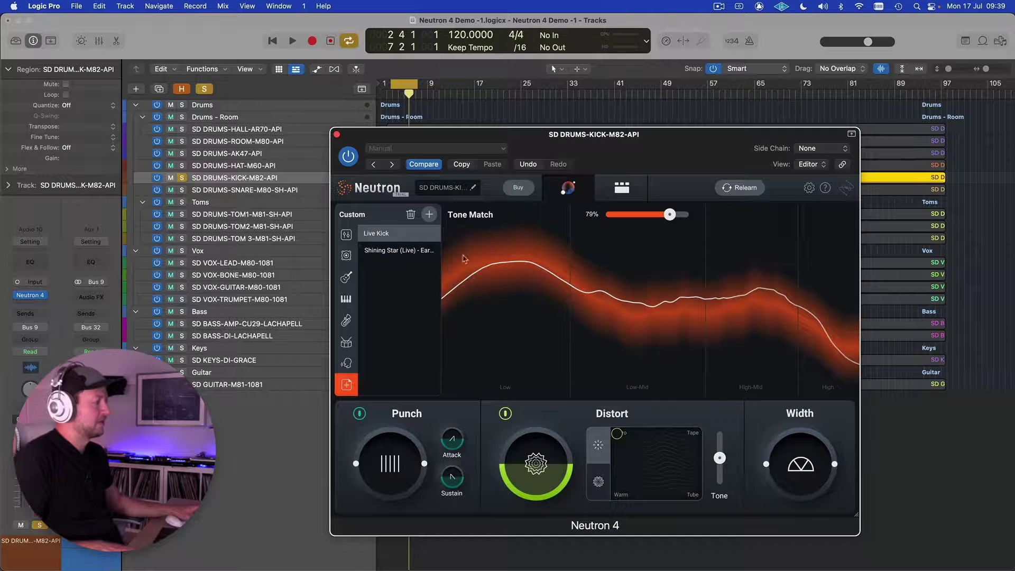
{"action": "key", "text": "space"}
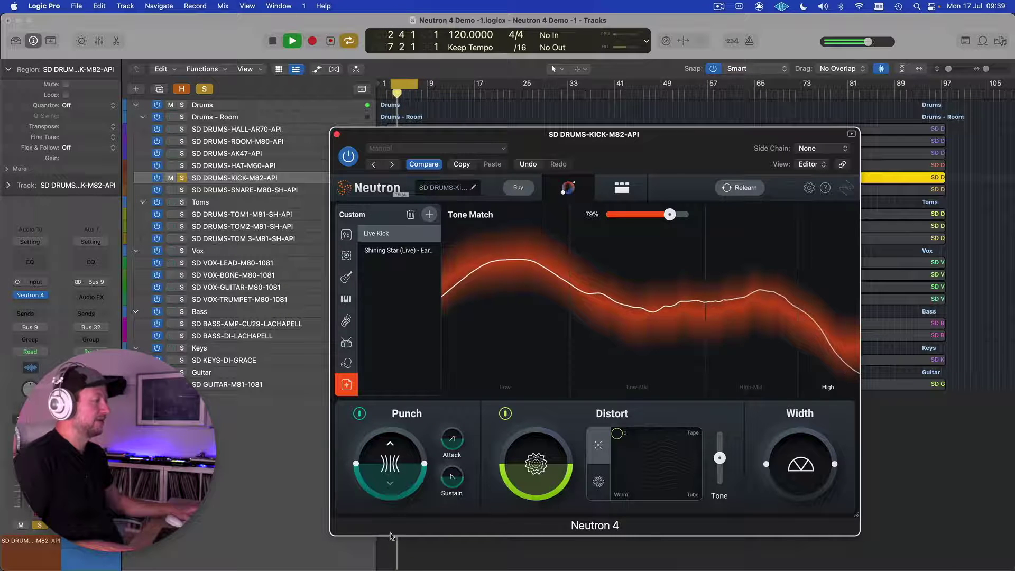
{"action": "left_click_drag", "start_coordinate": [396, 488], "coordinate": [399, 416]}
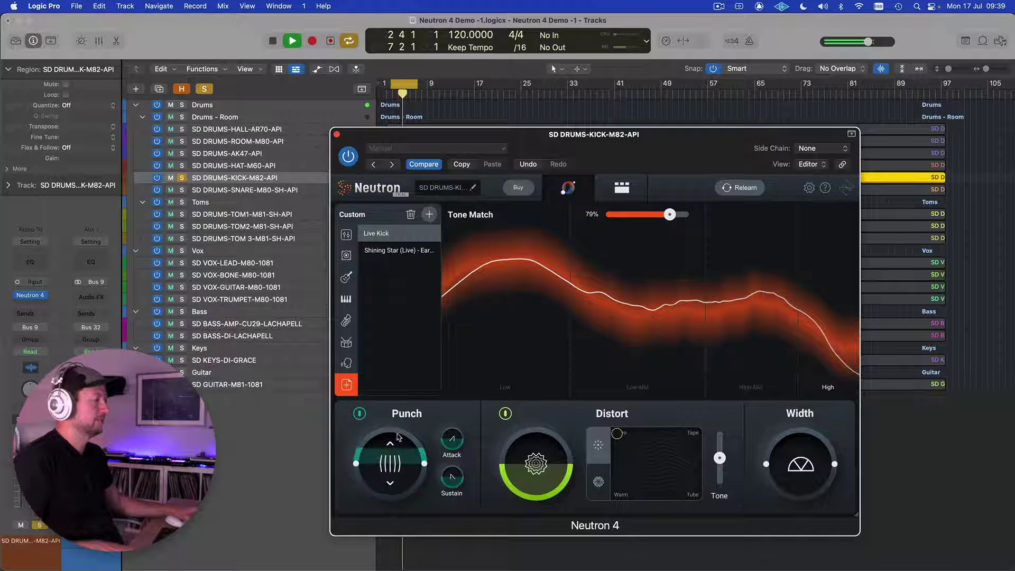
{"action": "left_click_drag", "start_coordinate": [398, 417], "coordinate": [397, 484]}
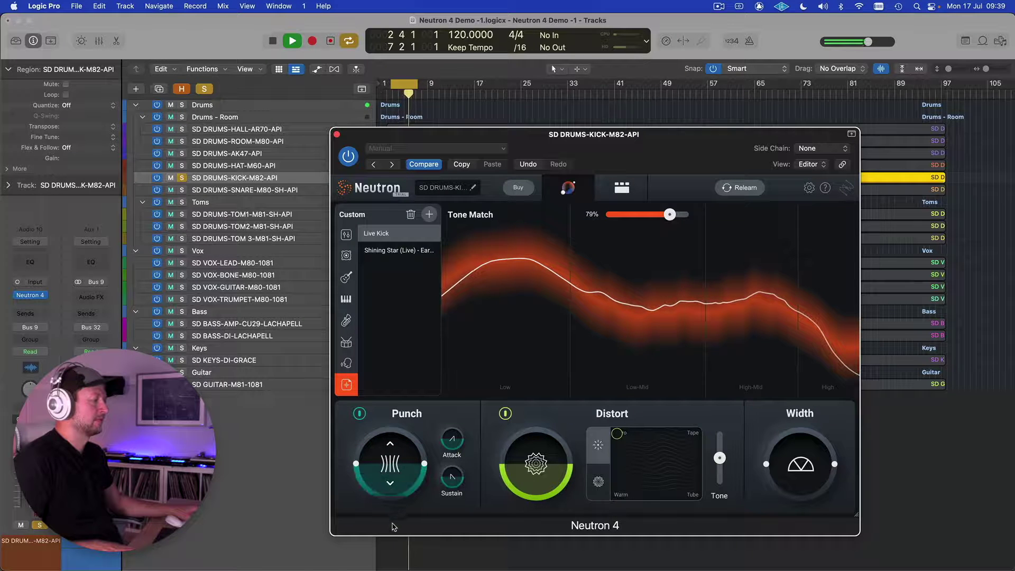
{"action": "double_click", "coordinate": [398, 476]}
{"action": "key", "text": "space"}
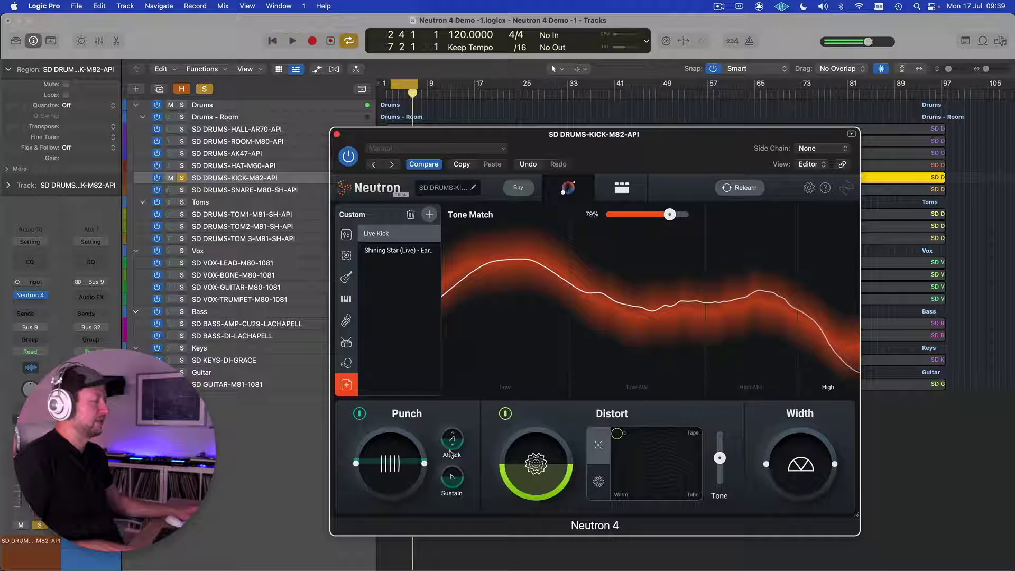
- Solo the kick and move the Distort XY puck around, ending toward Warm
{"action": "key", "text": "space"}
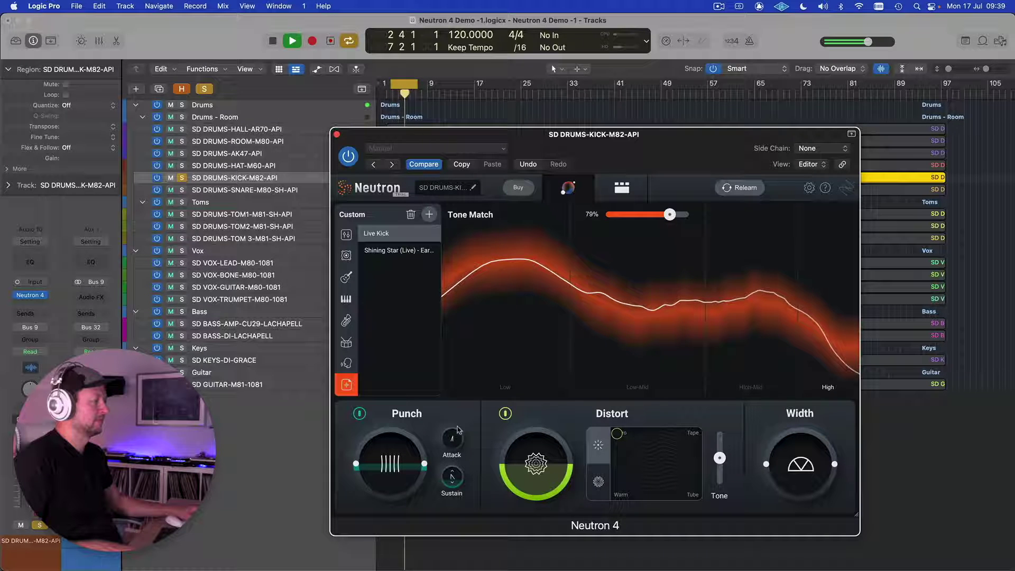
{"action": "key", "text": "s"}
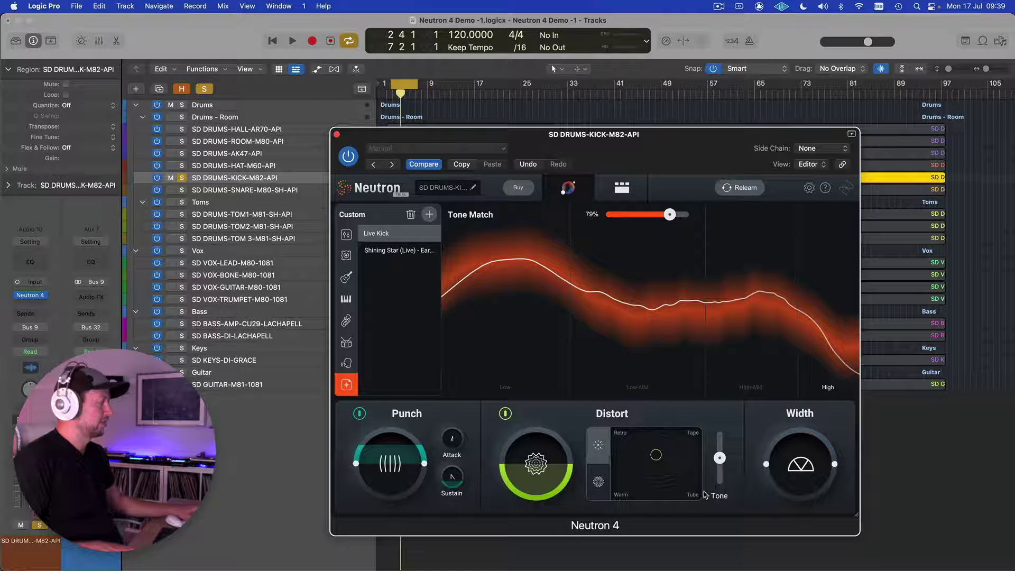
{"action": "left_click_drag", "start_coordinate": [655, 454], "coordinate": [648, 471]}
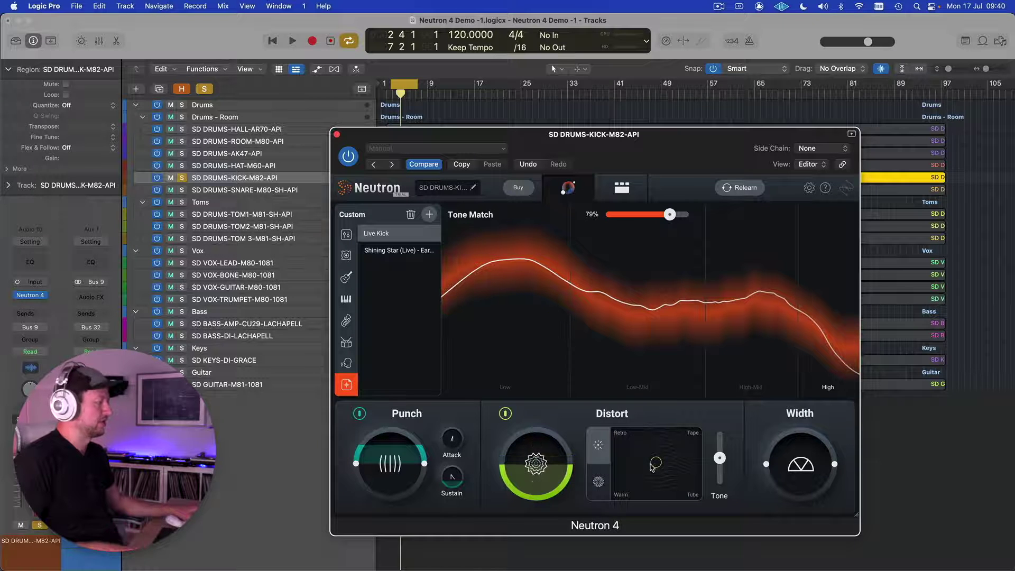
{"action": "key", "text": "space"}
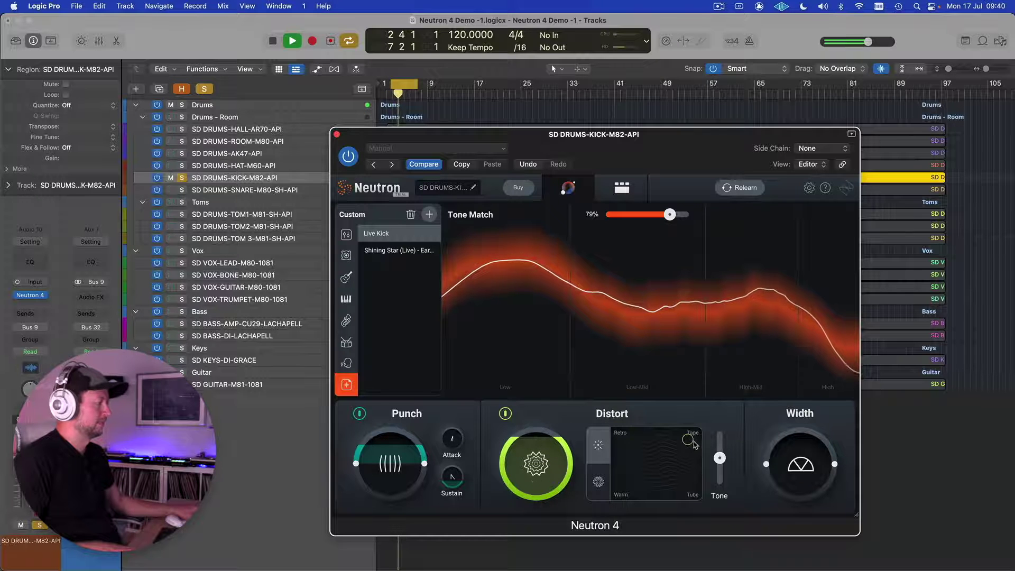
{"action": "mouse_move", "coordinate": [688, 439]}
{"action": "left_mouse_down"}
{"action": "mouse_move", "coordinate": [619, 495]}
{"action": "mouse_move", "coordinate": [660, 459]}
{"action": "mouse_move", "coordinate": [721, 449]}
{"action": "mouse_move", "coordinate": [719, 457]}
{"action": "left_mouse_up"}
- Switch Distort to the dramatic harmonic profiles and push the puck toward Overdrive while listening
{"action": "key", "text": "space"}
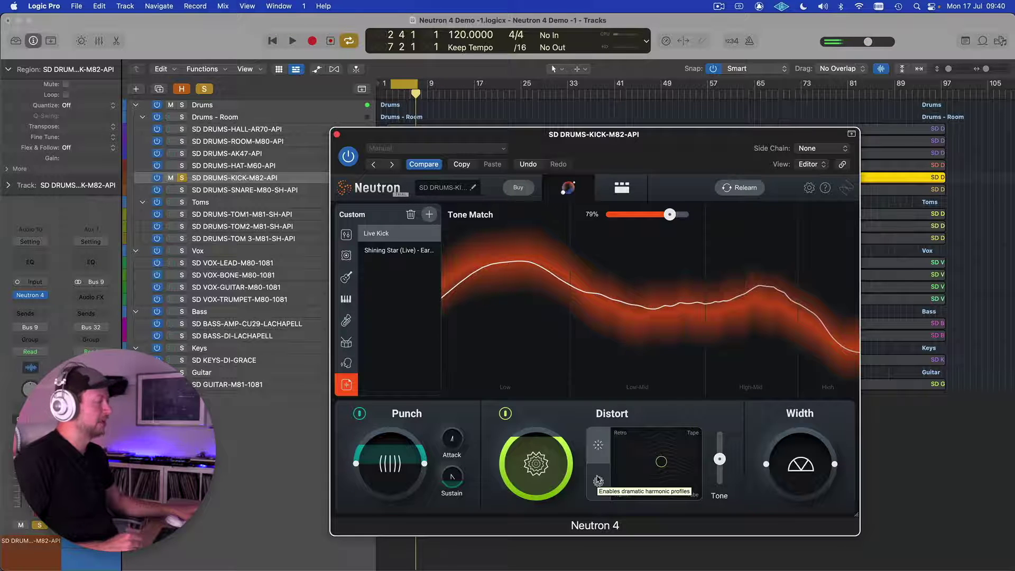
{"action": "left_click", "coordinate": [600, 481]}
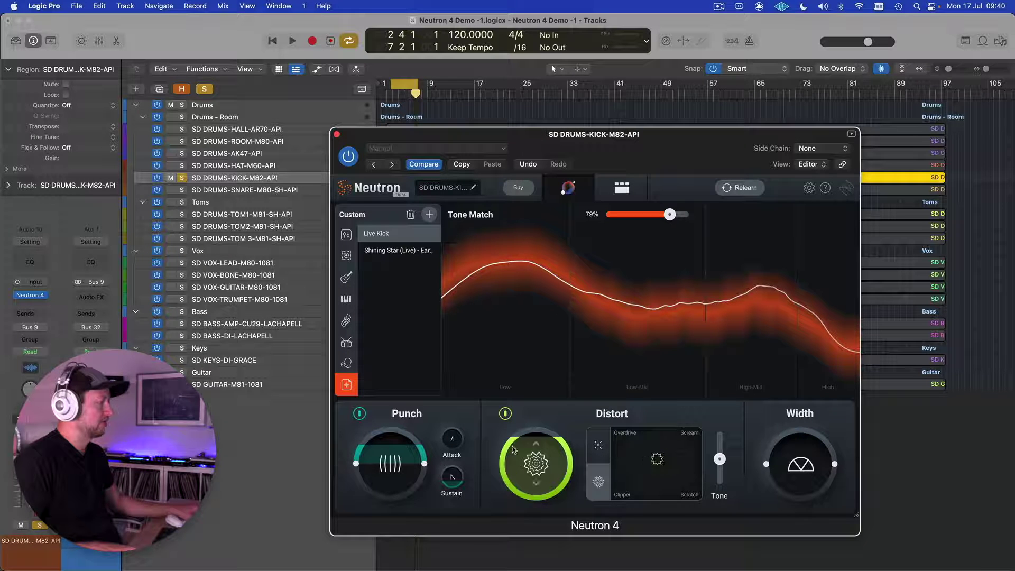
{"action": "key", "text": "space"}
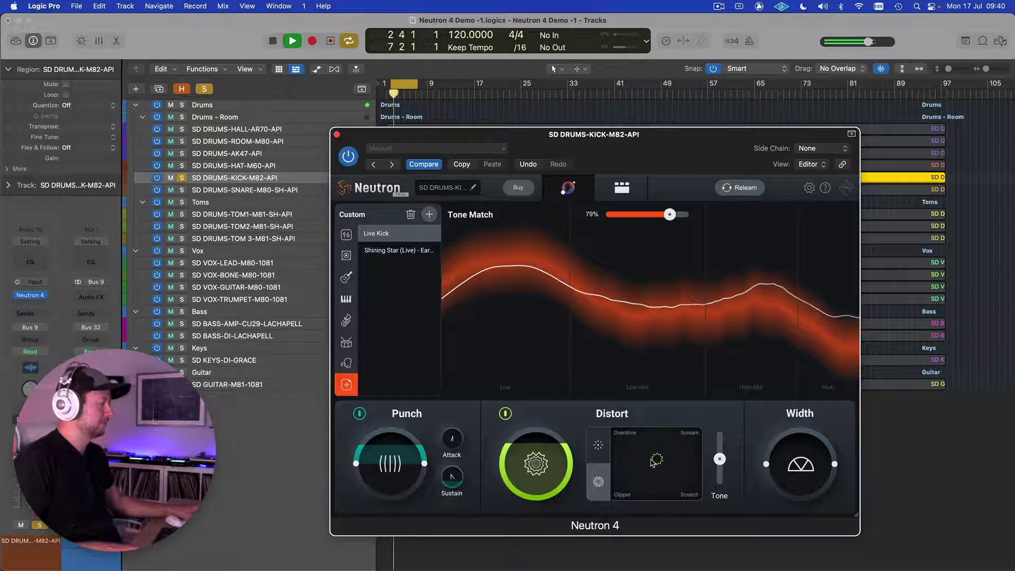
{"action": "mouse_move", "coordinate": [658, 459]}
{"action": "left_mouse_down"}
{"action": "mouse_move", "coordinate": [628, 444]}
{"action": "mouse_move", "coordinate": [693, 443]}
{"action": "mouse_move", "coordinate": [658, 460]}
{"action": "left_mouse_up"}
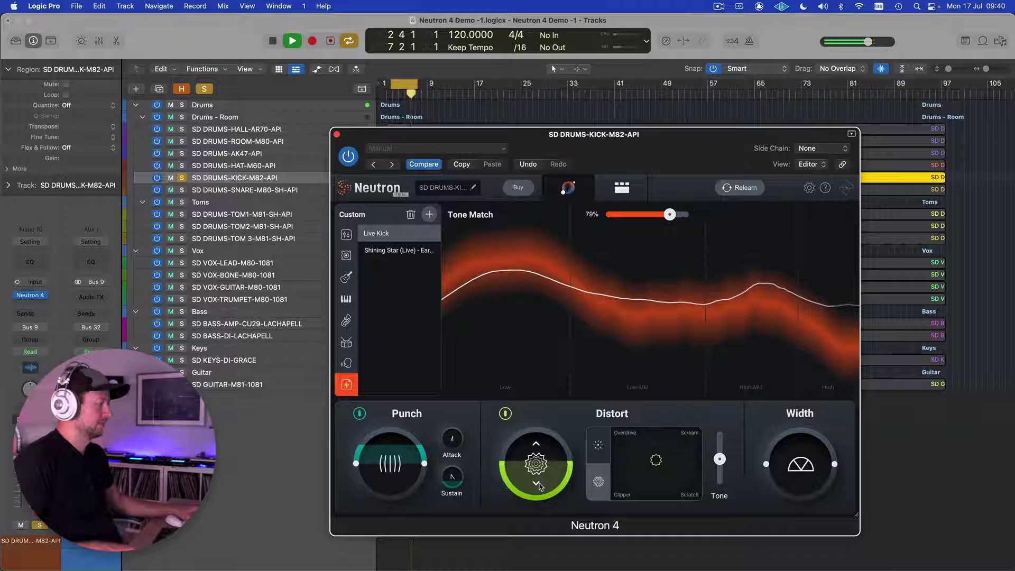
{"action": "key", "text": "space"}
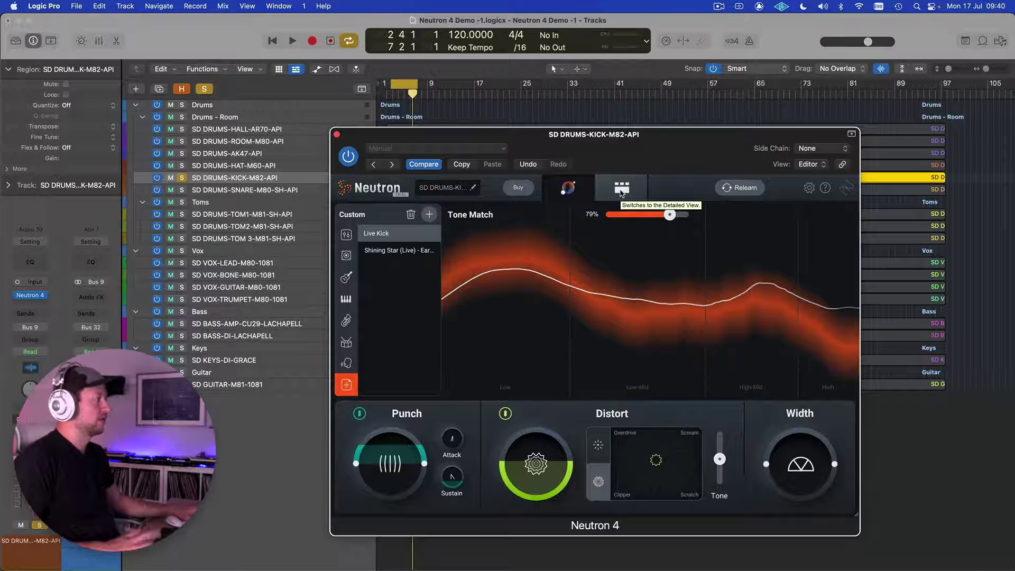
- Bypass the Punch stage, check the detailed module chain and bring up the add-module list
{"action": "left_click", "coordinate": [622, 188]}
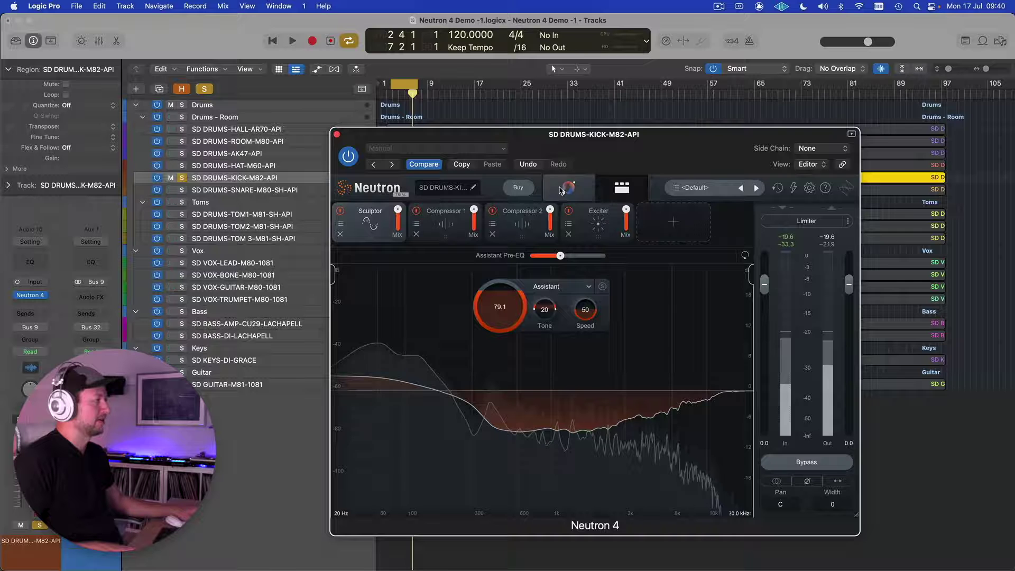
{"action": "left_click", "coordinate": [568, 188]}
{"action": "left_click", "coordinate": [360, 414]}
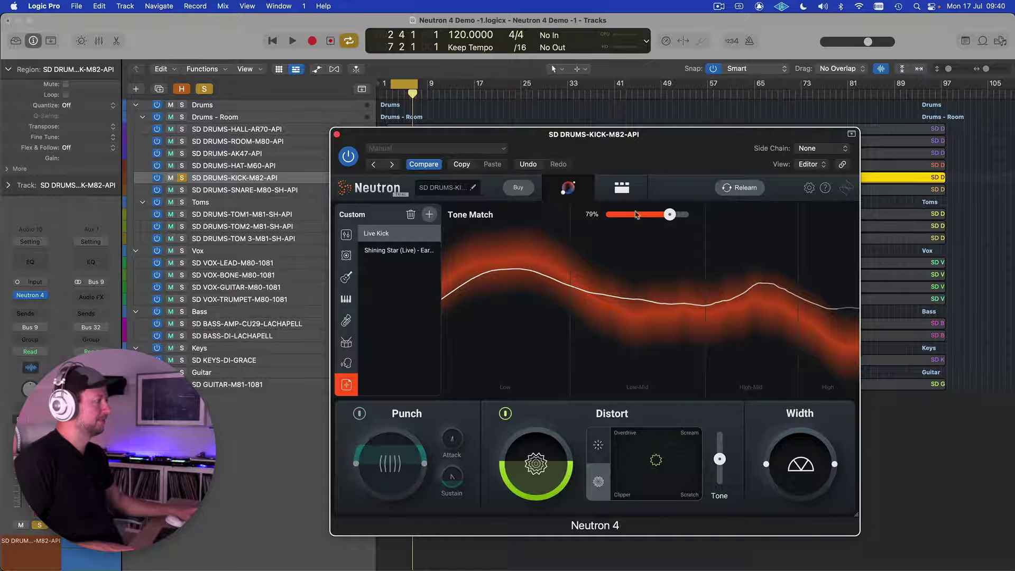
{"action": "left_click", "coordinate": [622, 188]}
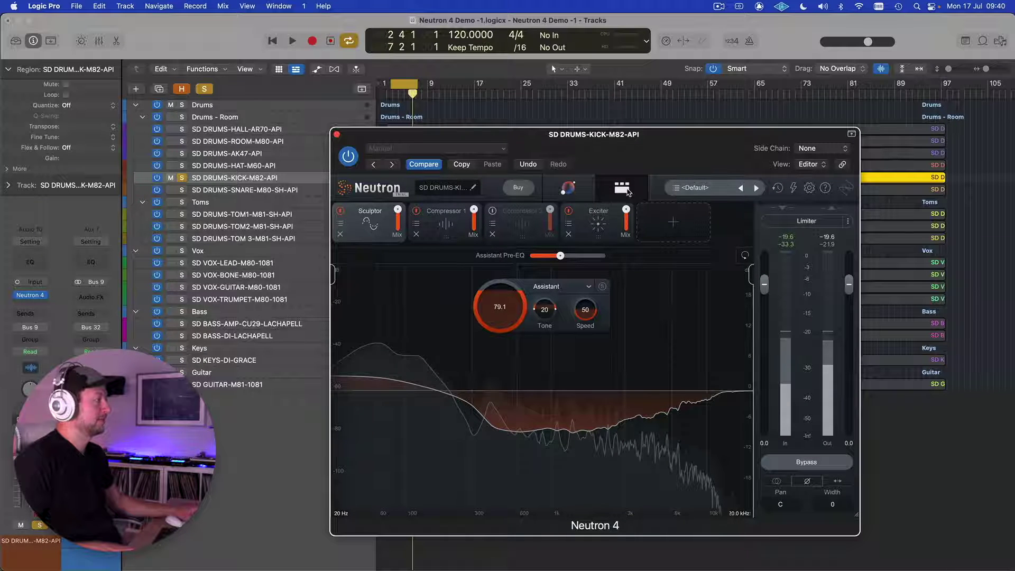
{"action": "left_click", "coordinate": [568, 188]}
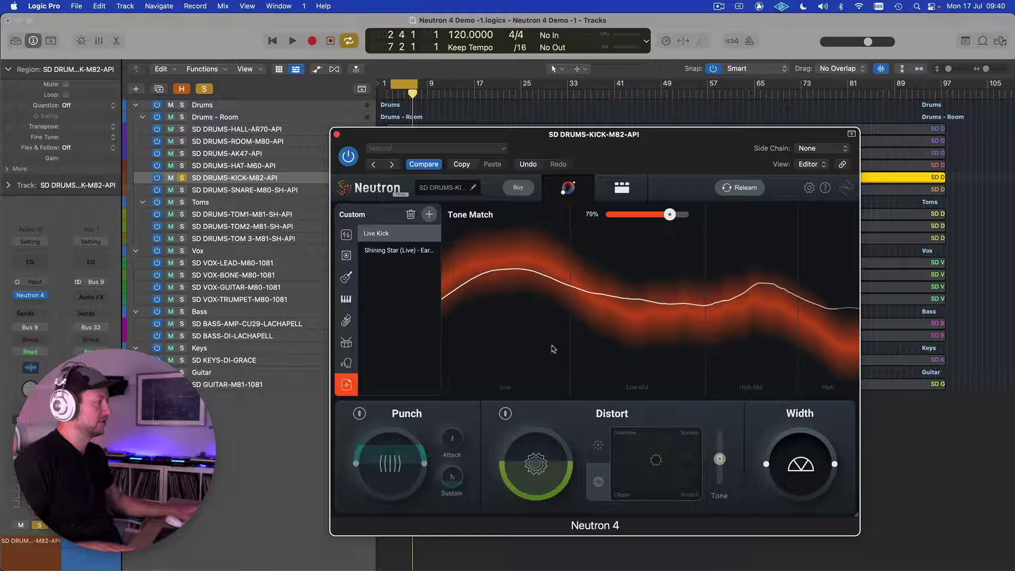
{"action": "left_click", "coordinate": [623, 188]}
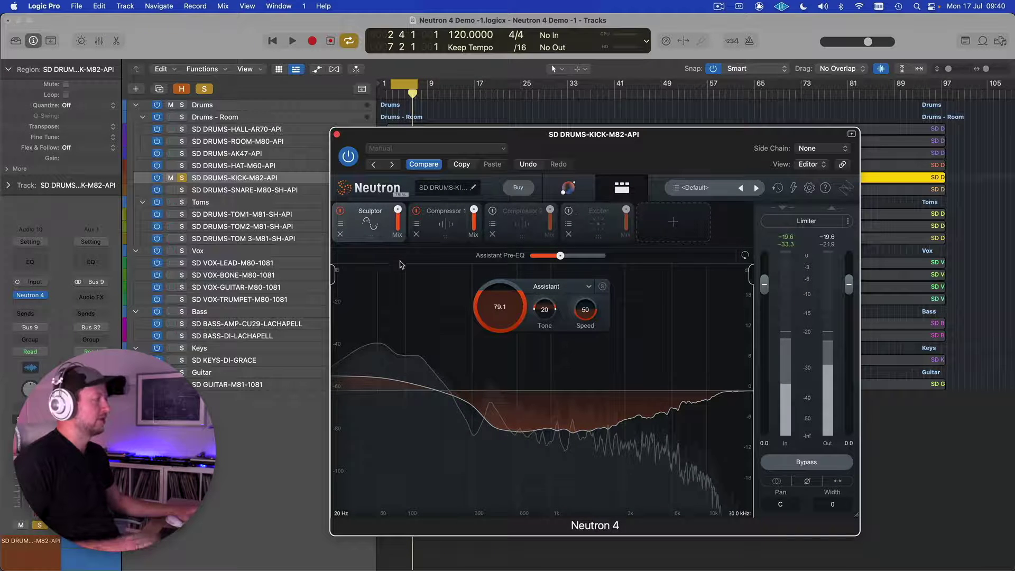
{"action": "left_click", "coordinate": [680, 228]}
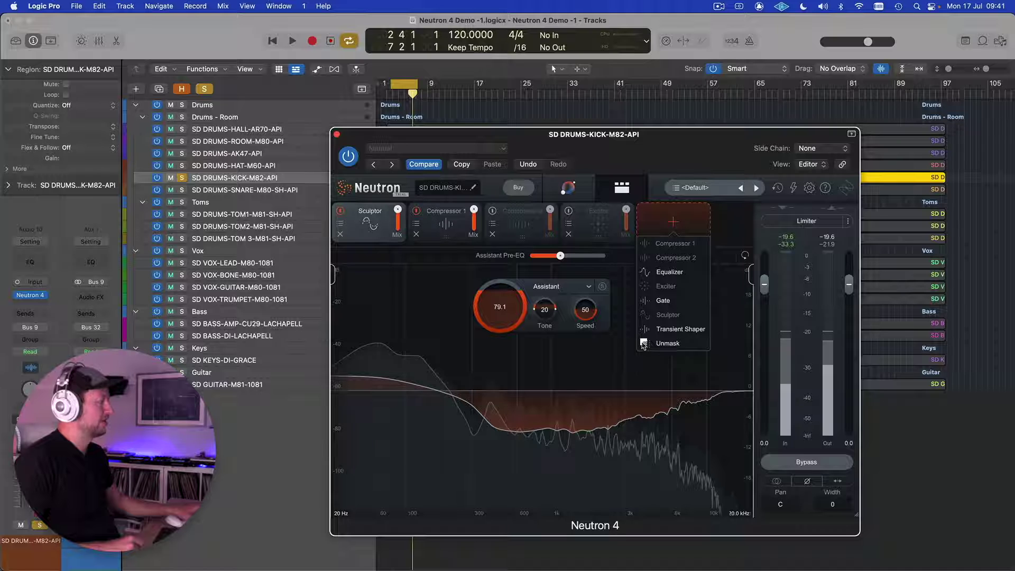
- Rearrange the module chain and browse the Compressor 1 presets without choosing one
{"action": "left_click", "coordinate": [652, 220]}
{"action": "left_click_drag", "start_coordinate": [599, 221], "coordinate": [594, 221]}
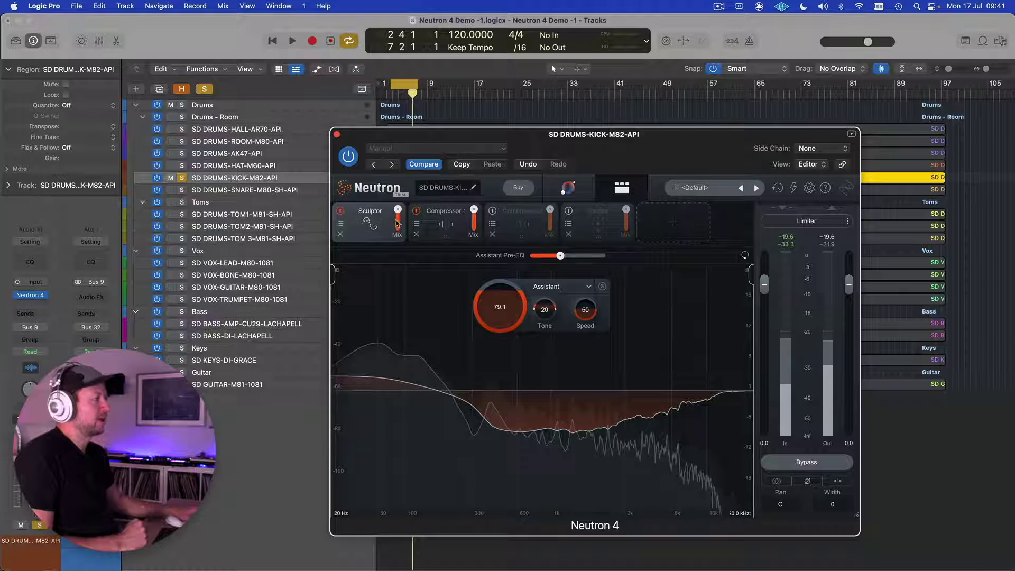
{"action": "left_click", "coordinate": [435, 220]}
{"action": "left_click", "coordinate": [417, 229]}
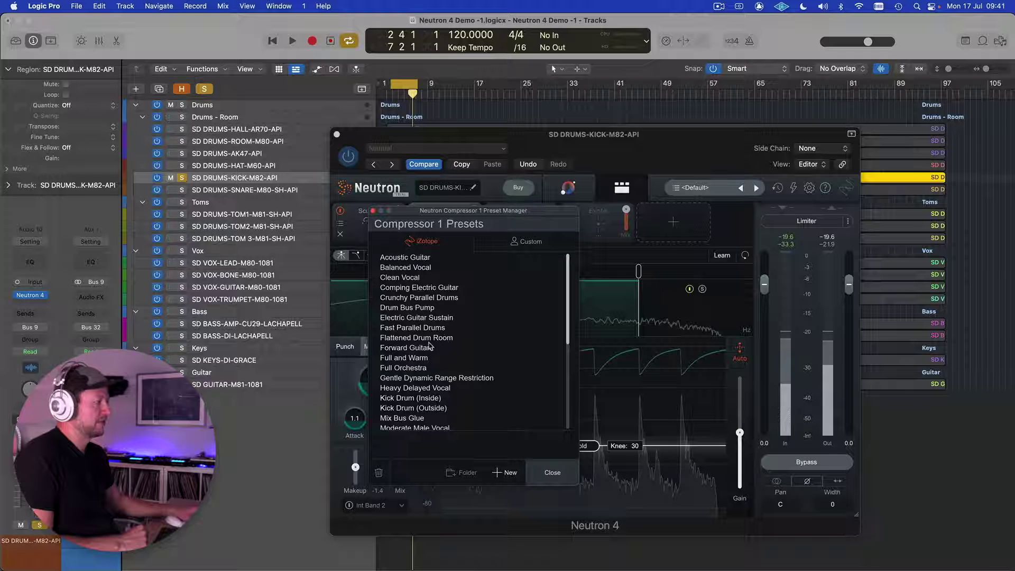
{"action": "scroll", "coordinate": [429, 347], "scroll_direction": "down", "scroll_amount": 2}
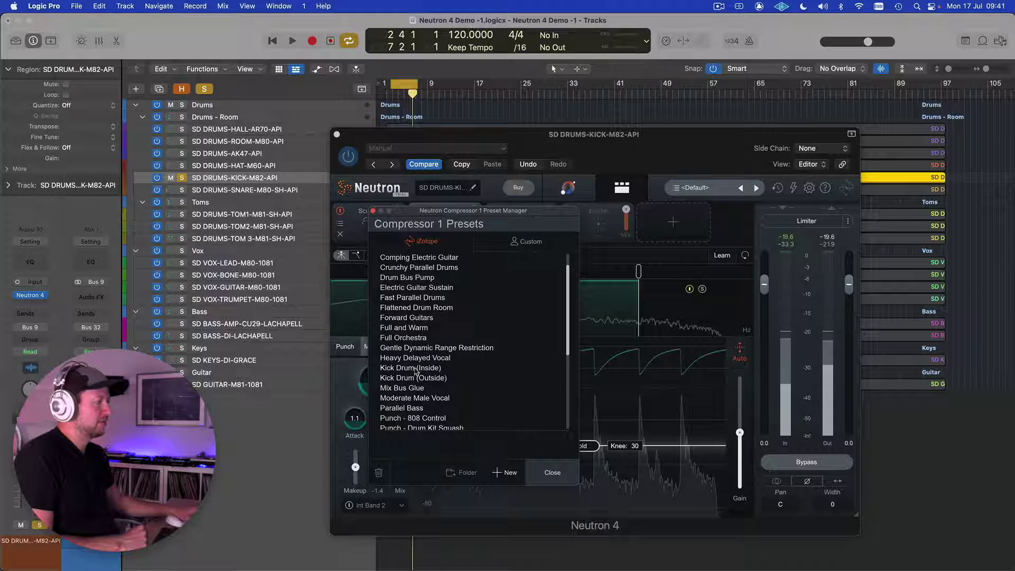
{"action": "left_click", "coordinate": [553, 473]}
{"action": "left_click", "coordinate": [492, 214]}
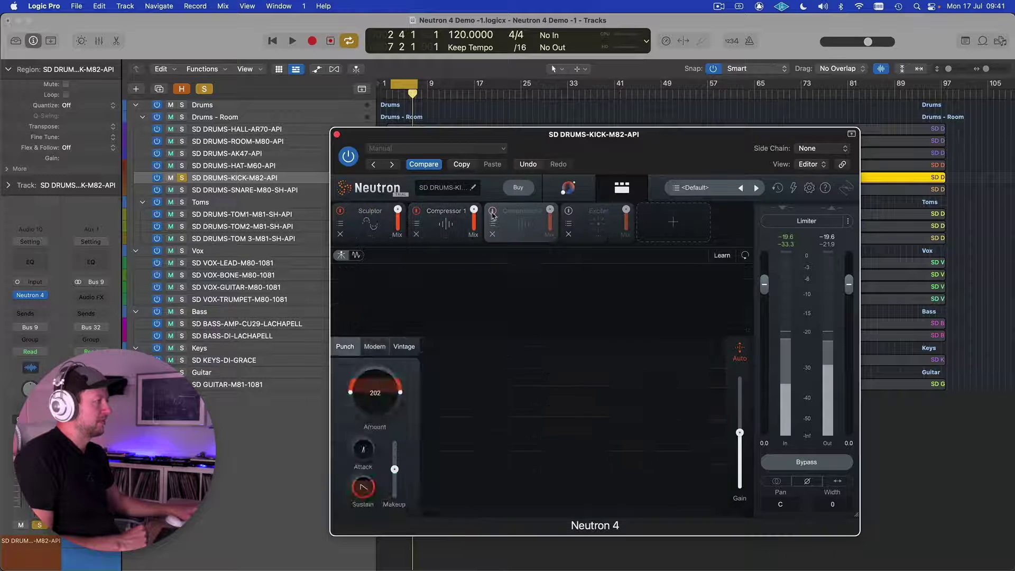
- Load the Punch - Snappy Kick preset on Compressor 2, then show Compressor 1's settings
{"action": "left_click", "coordinate": [492, 213]}
{"action": "scroll", "coordinate": [471, 368], "scroll_direction": "down", "scroll_amount": 3}
{"action": "scroll", "coordinate": [471, 367], "scroll_direction": "down", "scroll_amount": 2}
{"action": "scroll", "coordinate": [471, 367], "scroll_direction": "down", "scroll_amount": 2}
{"action": "scroll", "coordinate": [471, 368], "scroll_direction": "down", "scroll_amount": 1}
{"action": "scroll", "coordinate": [442, 373], "scroll_direction": "down", "scroll_amount": 1}
{"action": "left_click", "coordinate": [441, 399]}
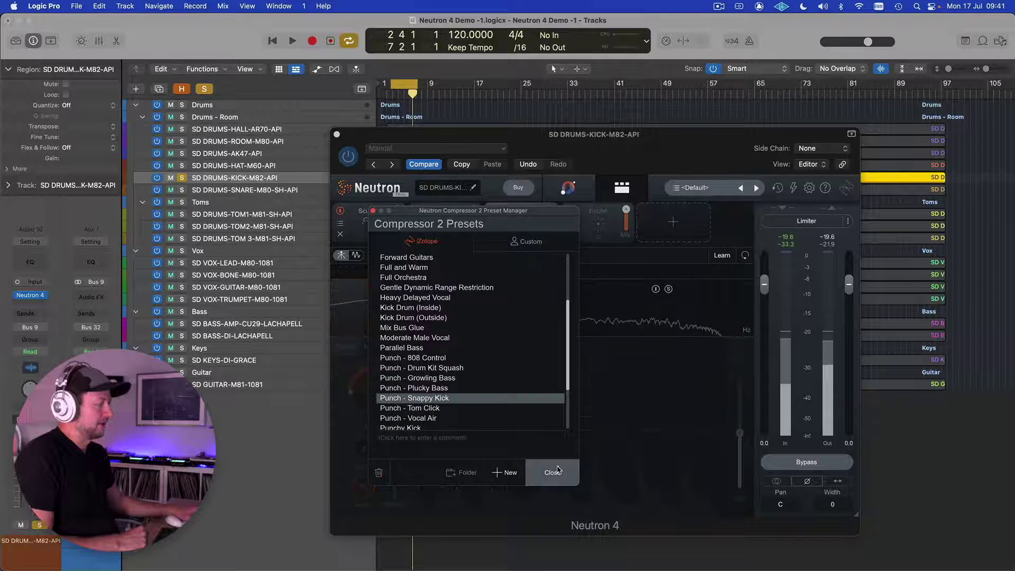
{"action": "left_click", "coordinate": [553, 472]}
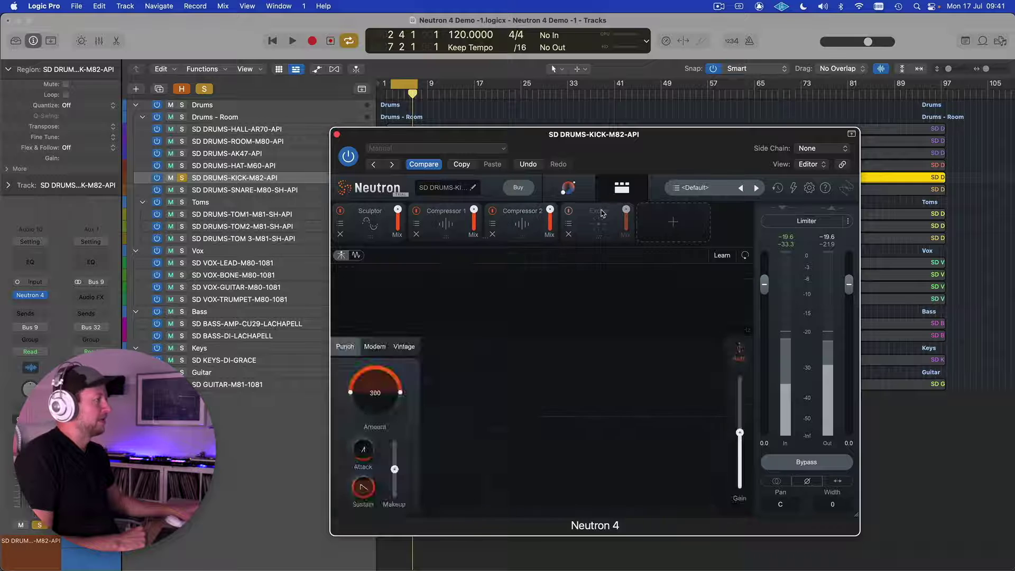
{"action": "left_click", "coordinate": [683, 222]}
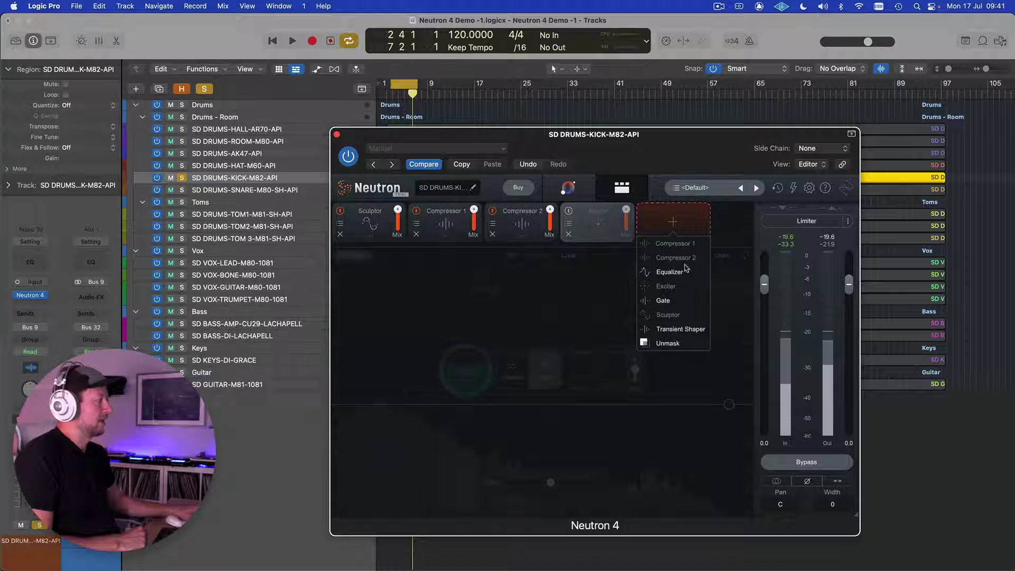
{"action": "left_click", "coordinate": [723, 213]}
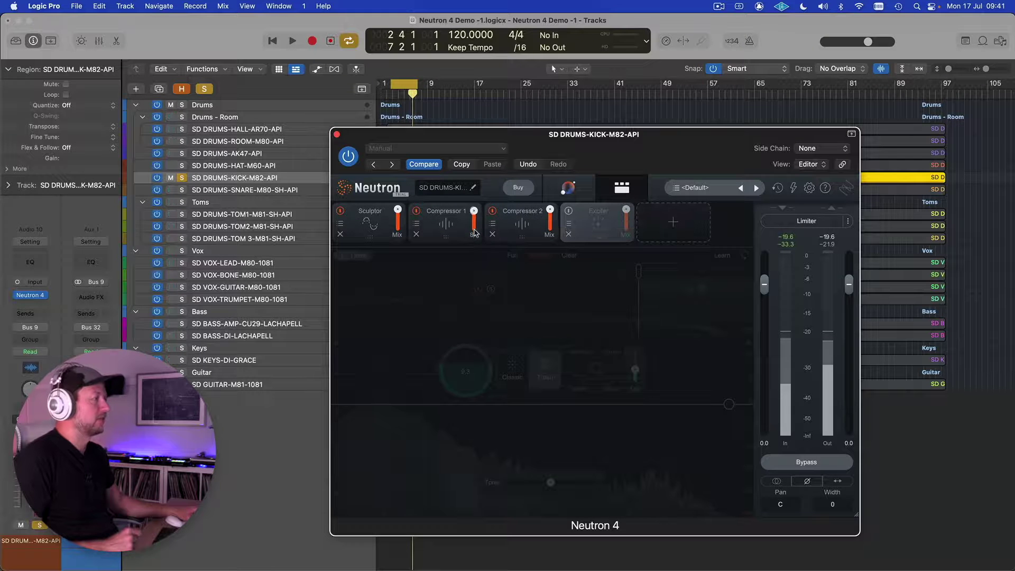
{"action": "left_click", "coordinate": [445, 221]}
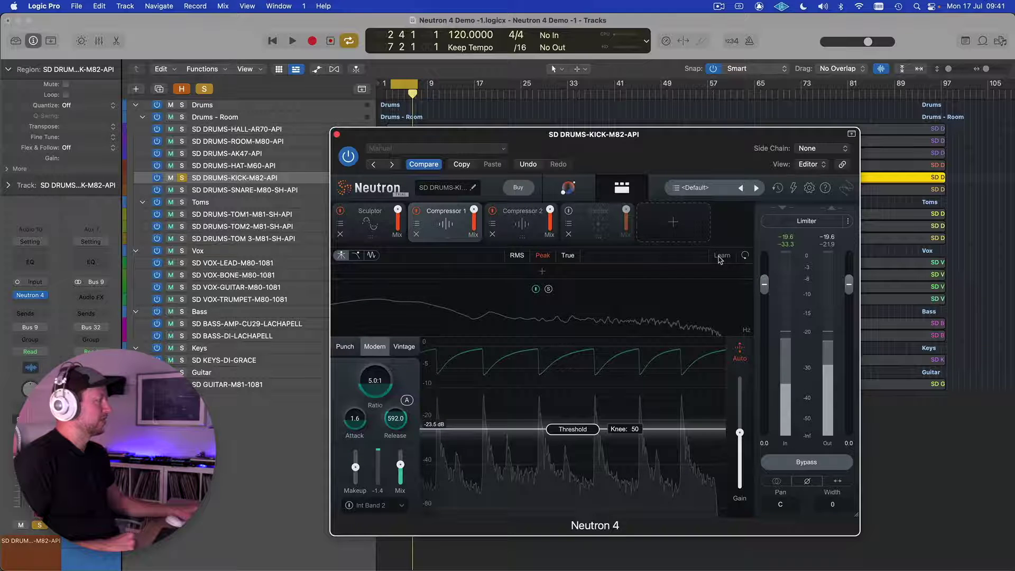
- Add an Equalizer module, let it Learn band positions during playback, then lower band 3 slightly
{"action": "left_click", "coordinate": [674, 221]}
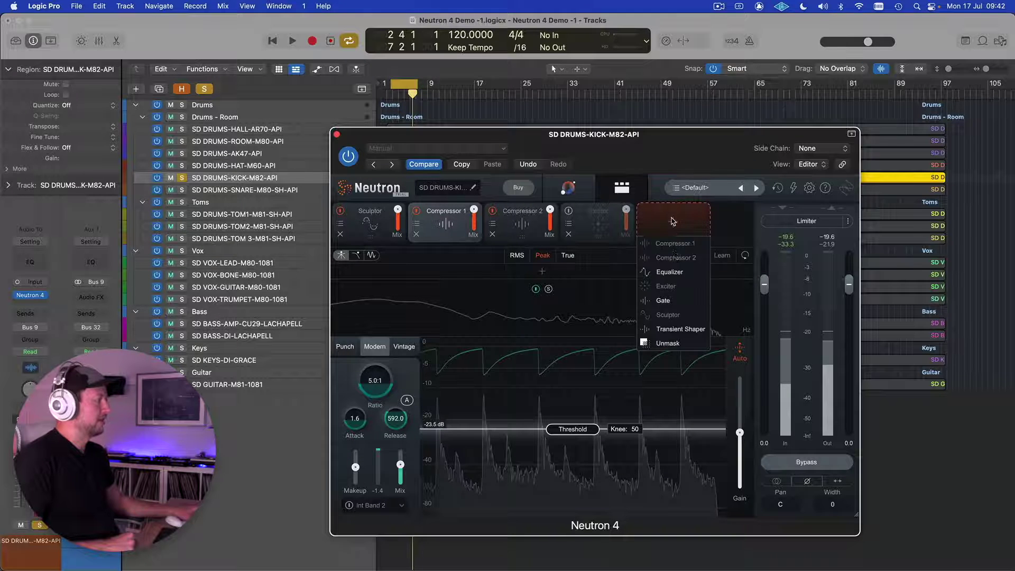
{"action": "left_click", "coordinate": [670, 273]}
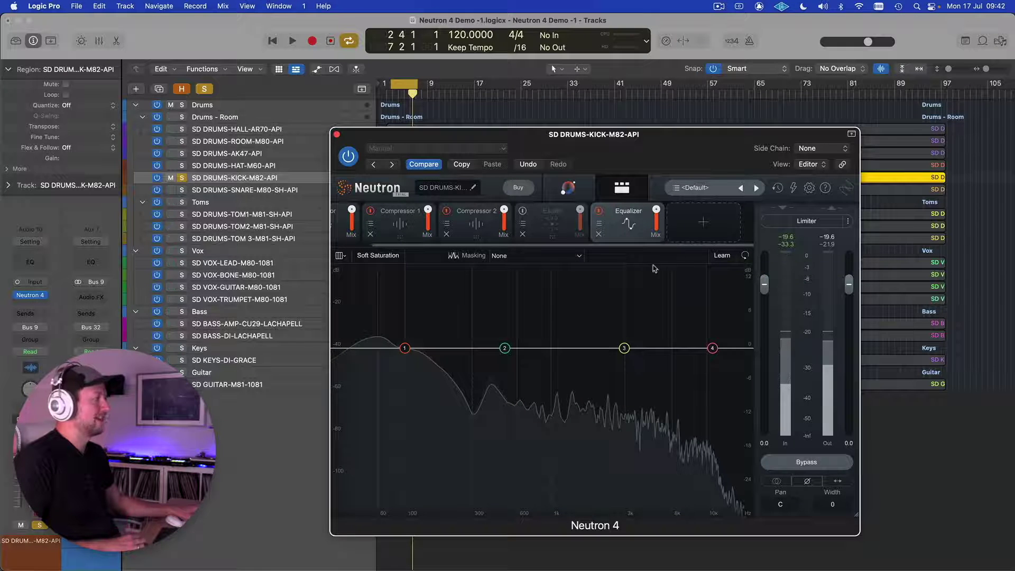
{"action": "key", "text": "space"}
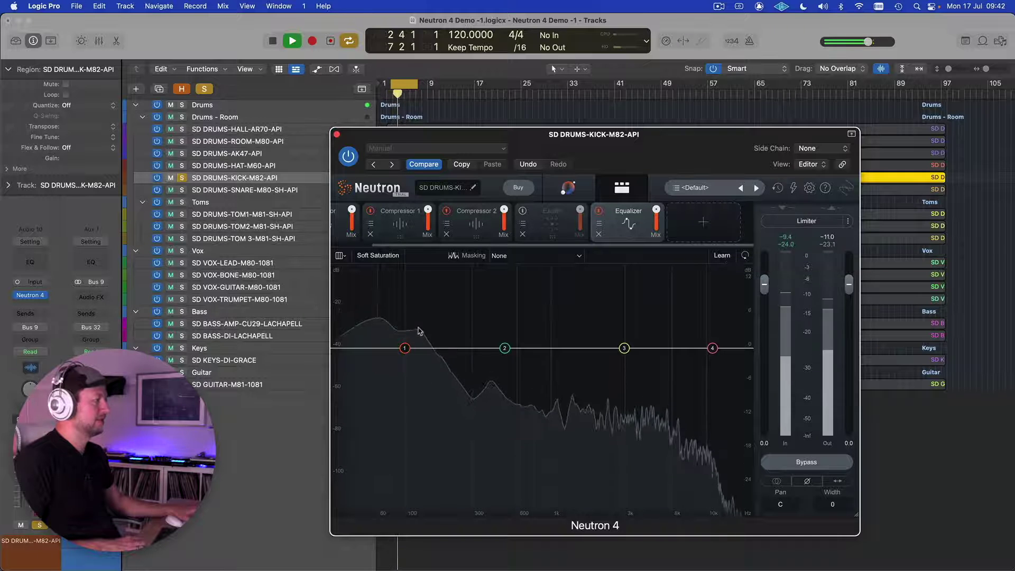
{"action": "left_click", "coordinate": [722, 256]}
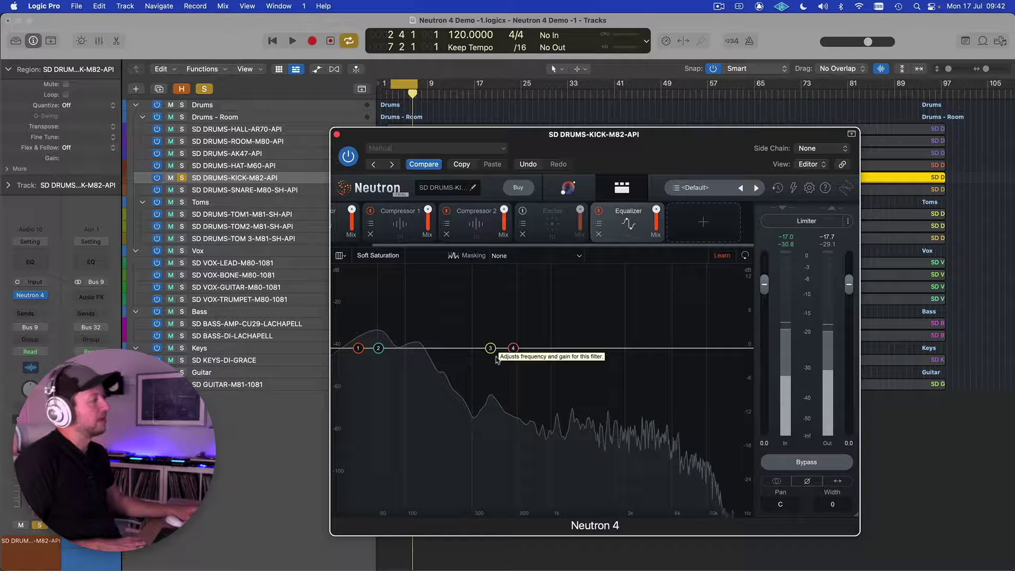
{"action": "left_click_drag", "start_coordinate": [491, 349], "coordinate": [493, 352]}
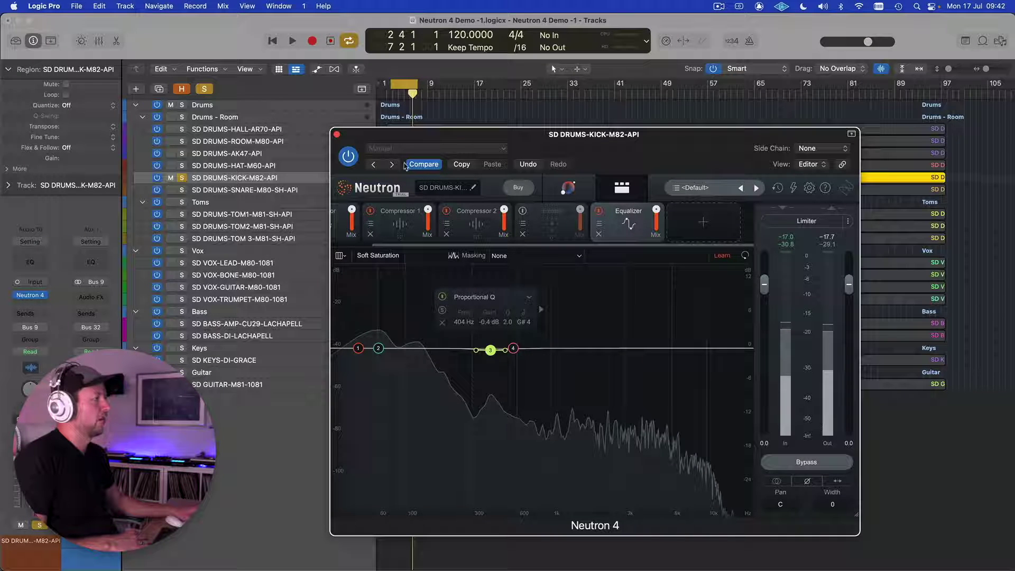
- Solo the Bass folder track and cycle bars 17–22 with playback running
{"action": "left_click", "coordinate": [338, 136]}
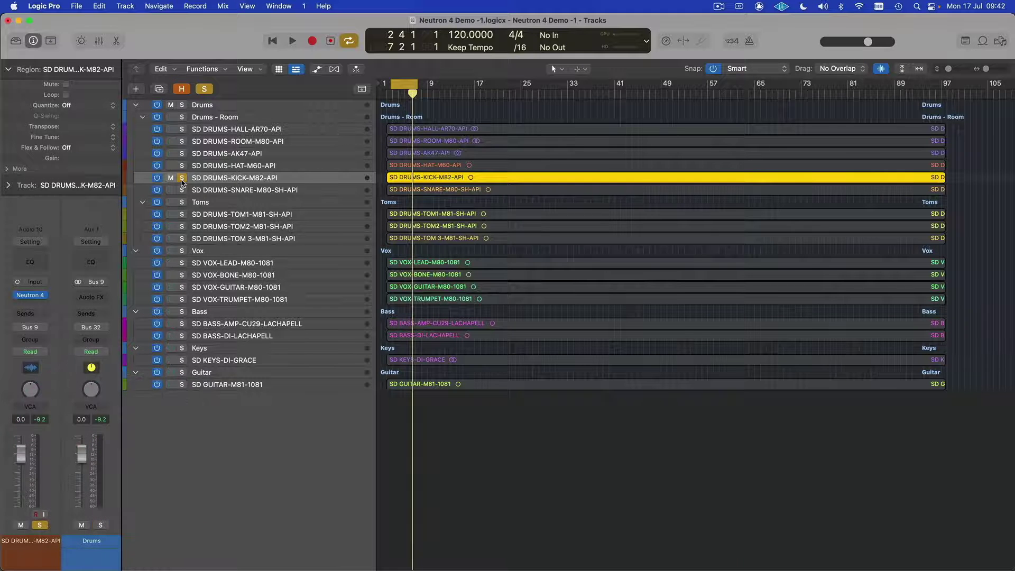
{"action": "left_click", "coordinate": [199, 312]}
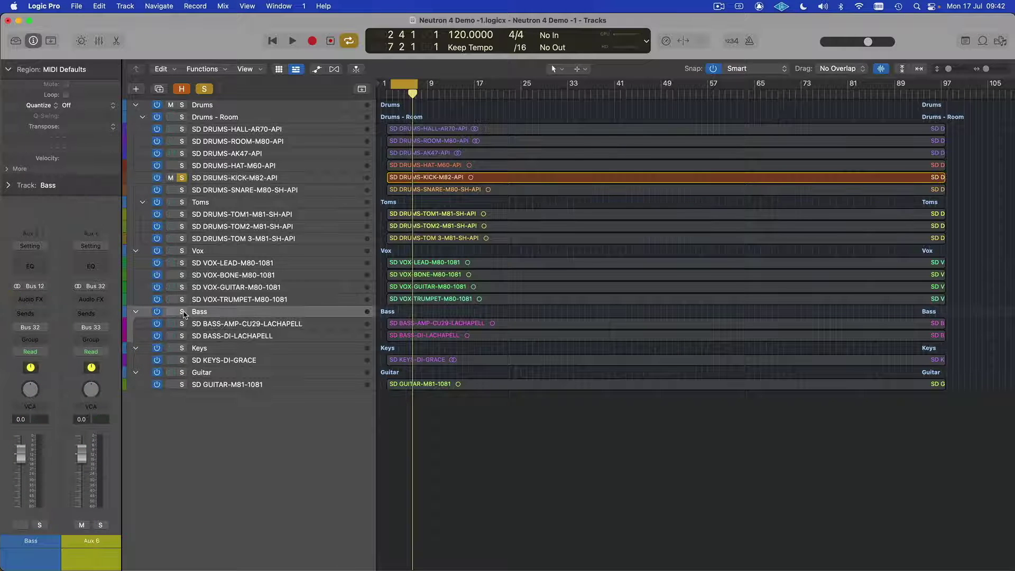
{"action": "left_click", "coordinate": [183, 312]}
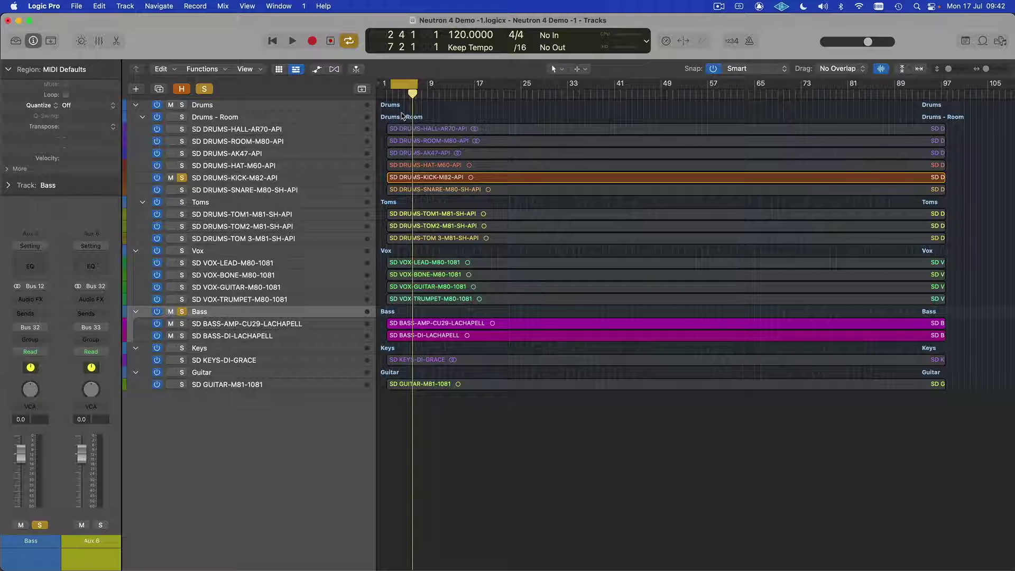
{"action": "left_click_drag", "start_coordinate": [405, 82], "coordinate": [496, 82]}
{"action": "key", "text": "space"}
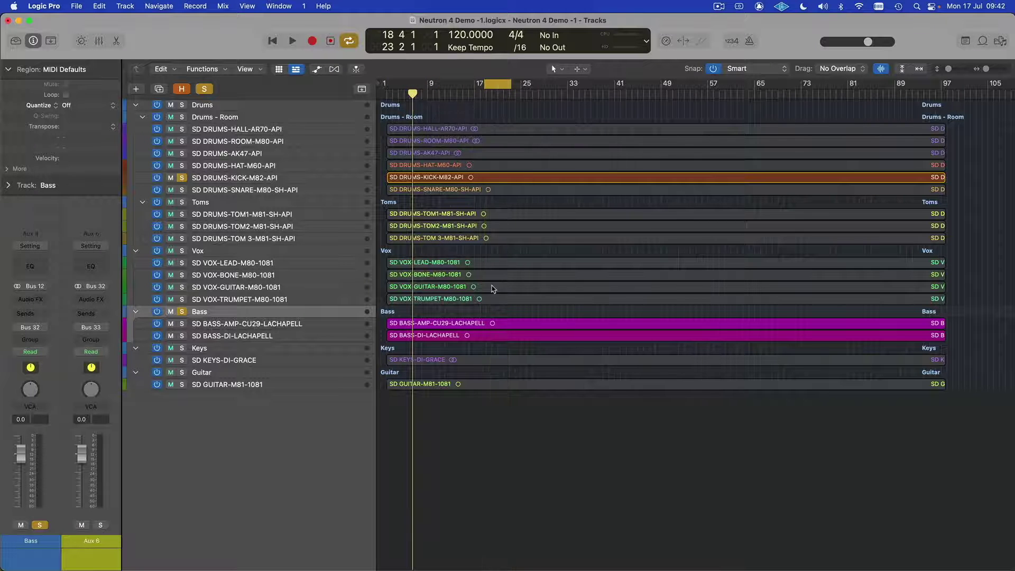
- Insert Neutron 4 on the Bass channel's Audio FX and position its window
{"action": "left_click", "coordinate": [30, 299]}
{"action": "left_click", "coordinate": [121, 327]}
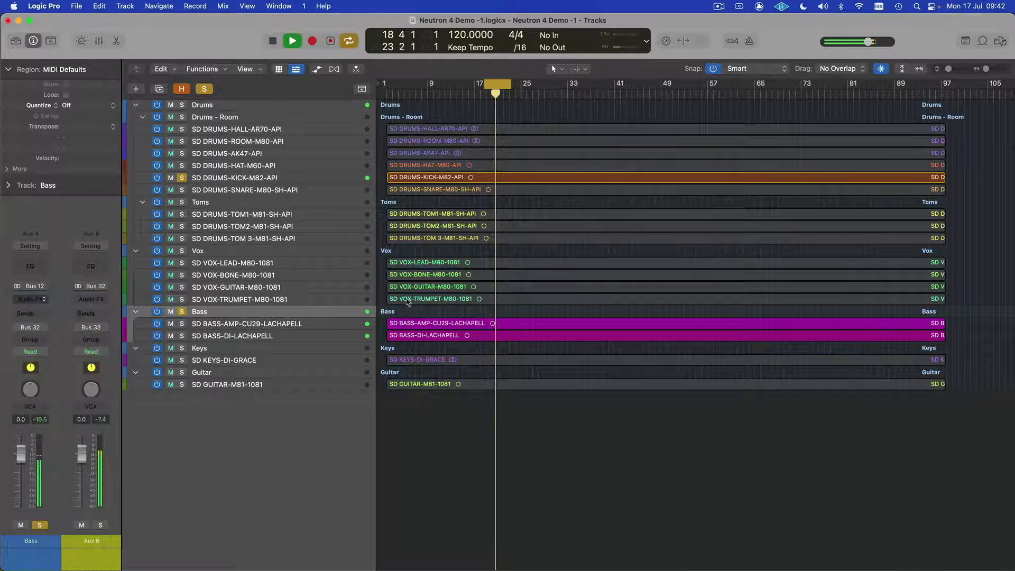
{"action": "key", "text": "space"}
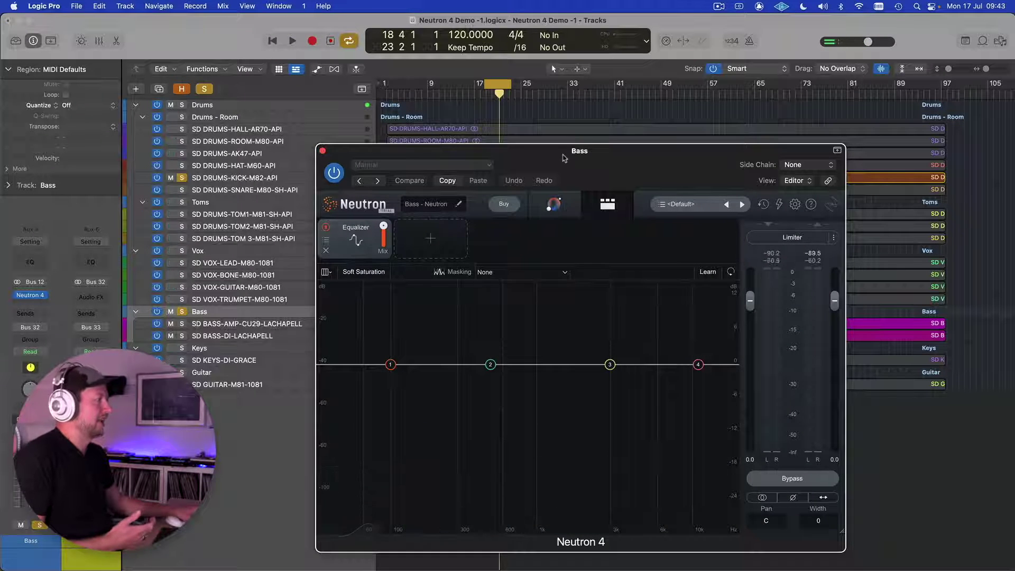
{"action": "mouse_move", "coordinate": [565, 156]}
{"action": "left_mouse_down"}
{"action": "mouse_move", "coordinate": [585, 320]}
{"action": "mouse_move", "coordinate": [596, 163]}
{"action": "left_mouse_up"}
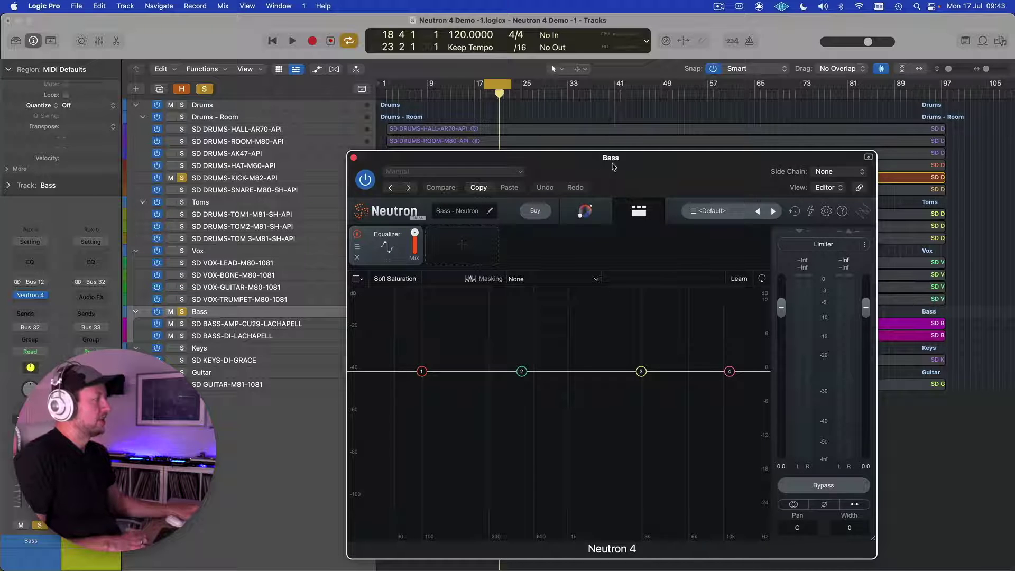
- Add an Unmask module and load its Bass and Kick preset
{"action": "left_click", "coordinate": [464, 248]}
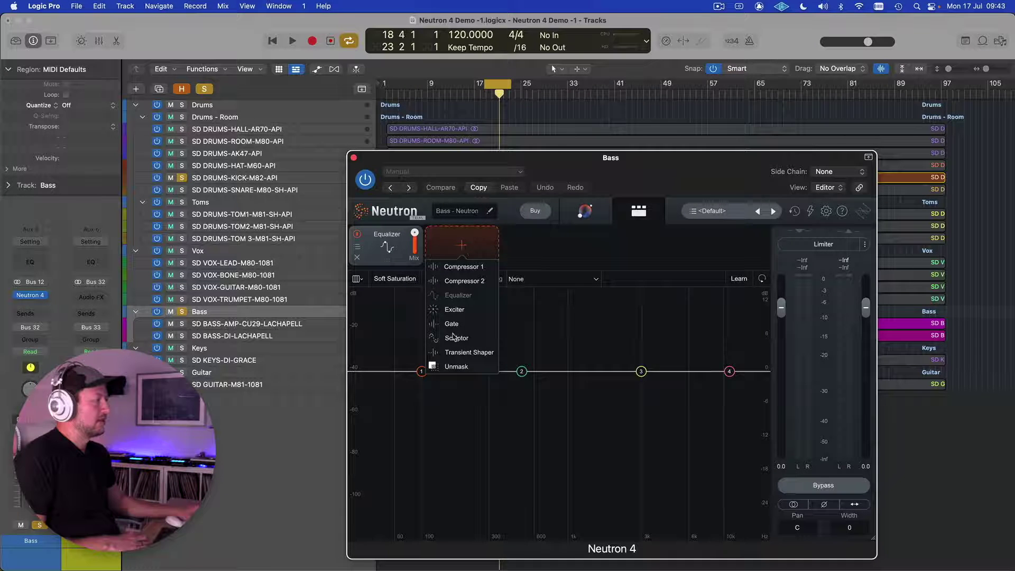
{"action": "left_click", "coordinate": [457, 366]}
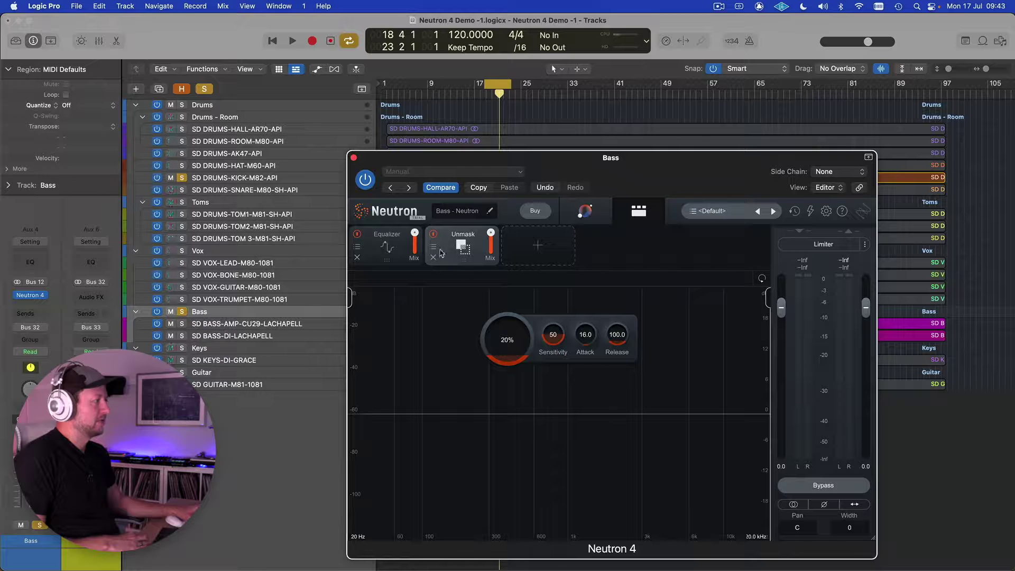
{"action": "left_click", "coordinate": [440, 252]}
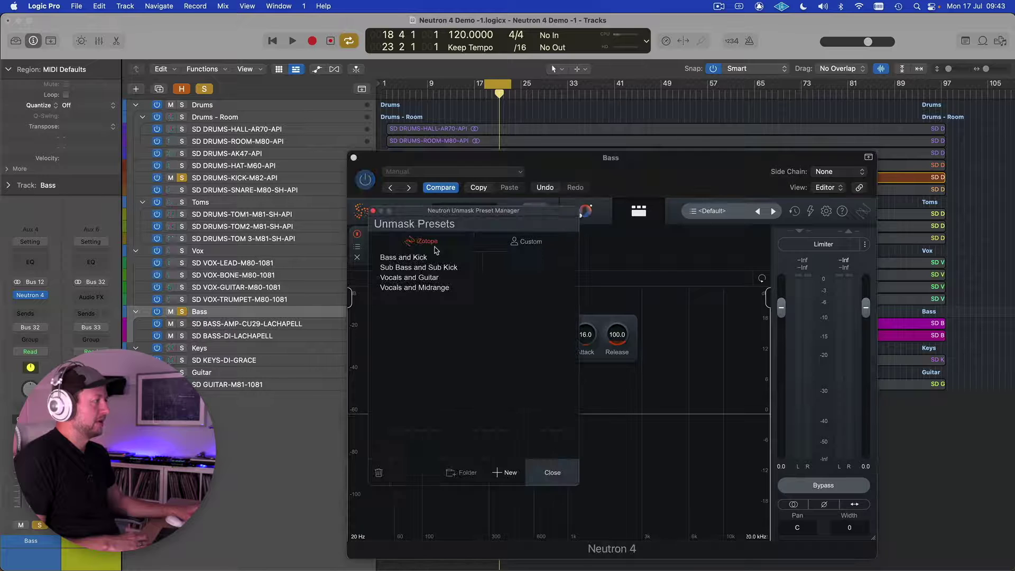
{"action": "left_click", "coordinate": [404, 258]}
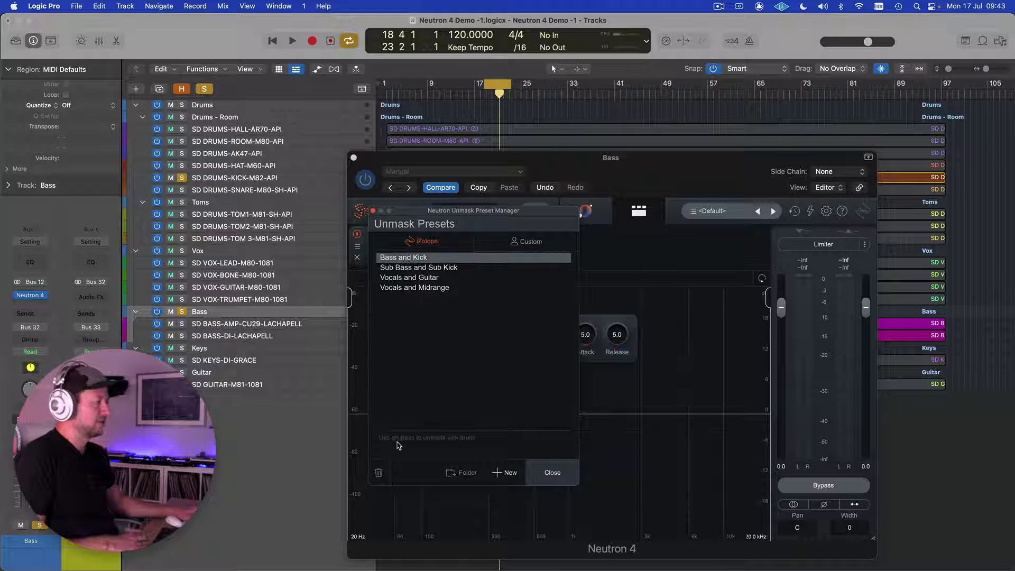
{"action": "left_click", "coordinate": [554, 474]}
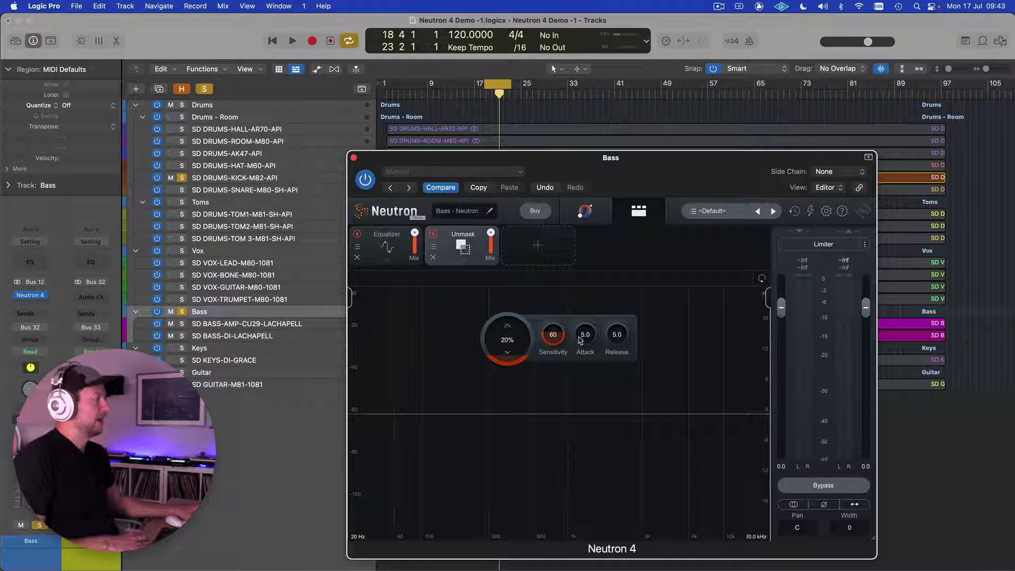
- Side-chain Unmask from the SD DRUMS-KICK audio track and set Amount to 100%
{"action": "left_click", "coordinate": [826, 172]}
{"action": "mouse_move", "coordinate": [828, 191]}
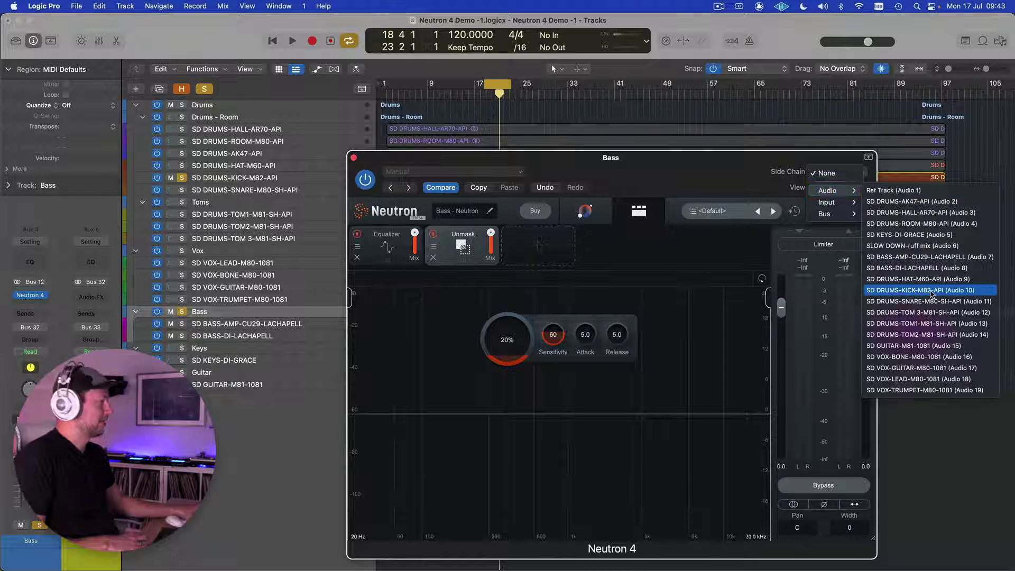
{"action": "left_click", "coordinate": [928, 291]}
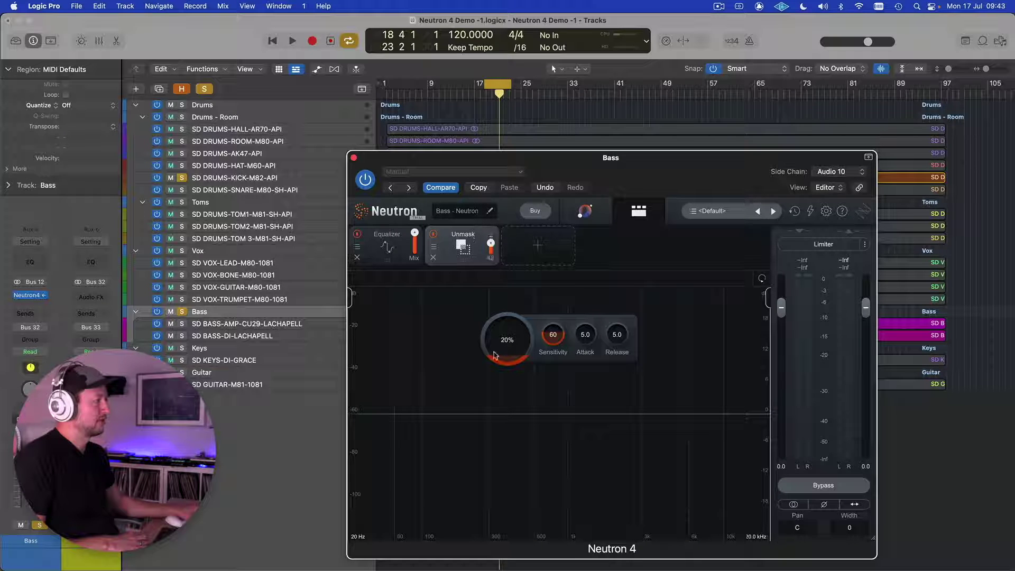
{"action": "left_click_drag", "start_coordinate": [515, 339], "coordinate": [539, 141]}
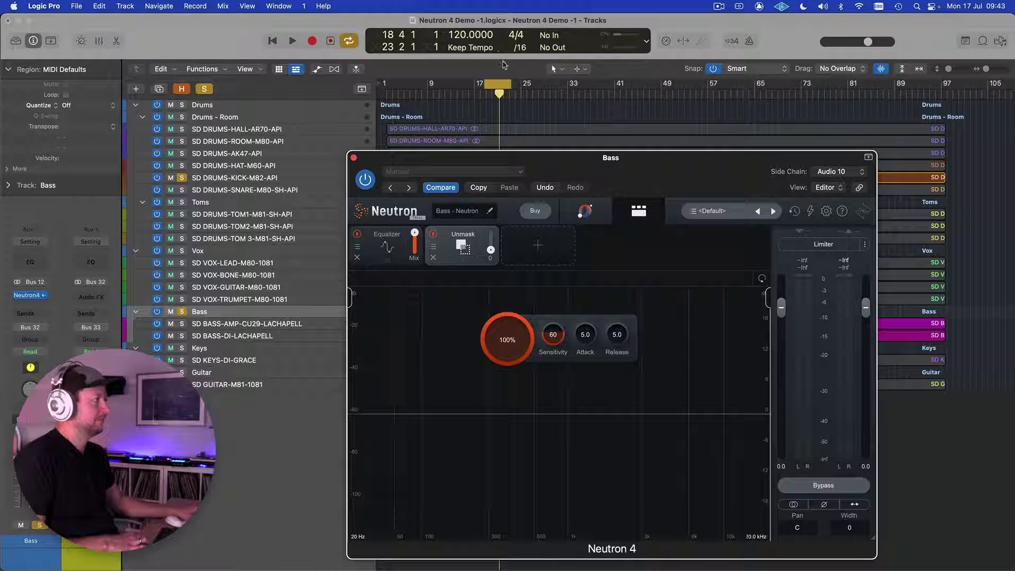
{"action": "key", "text": "space"}
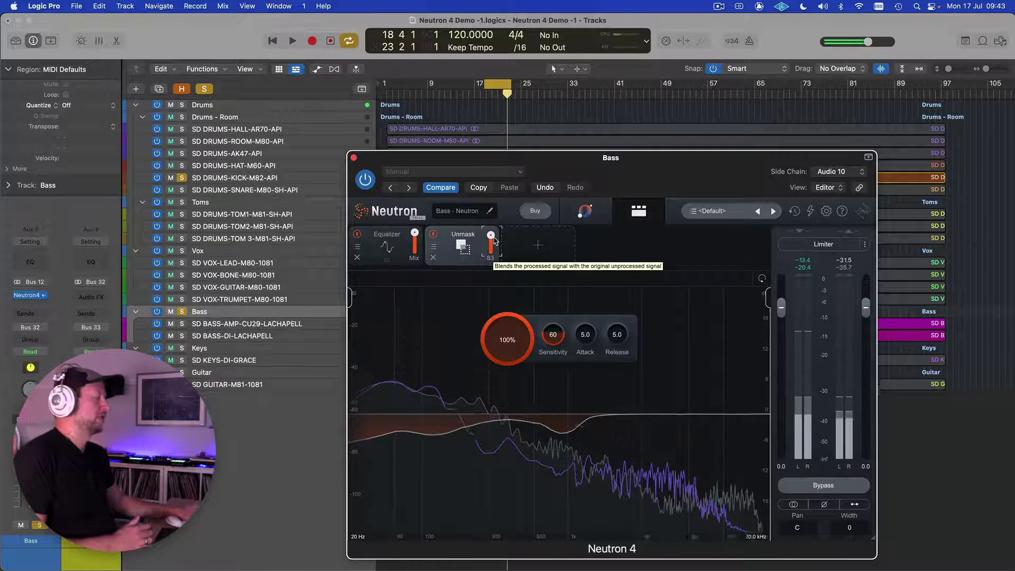
{"action": "key", "text": "space"}
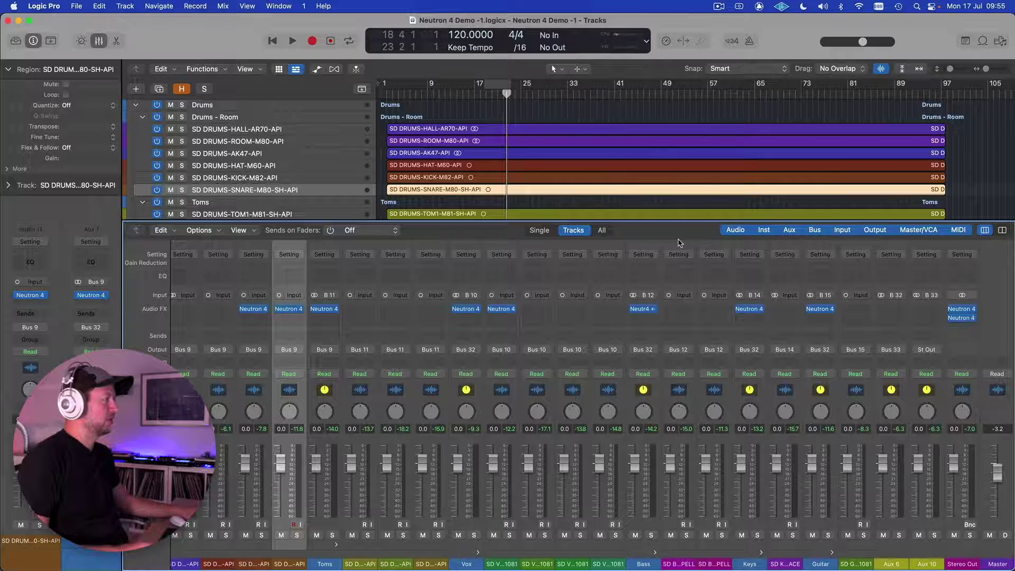
- Show the Visual Mixer on Stereo Out and nudge the vocal, Guitar and Drums nodes
{"action": "left_click", "coordinate": [965, 320]}
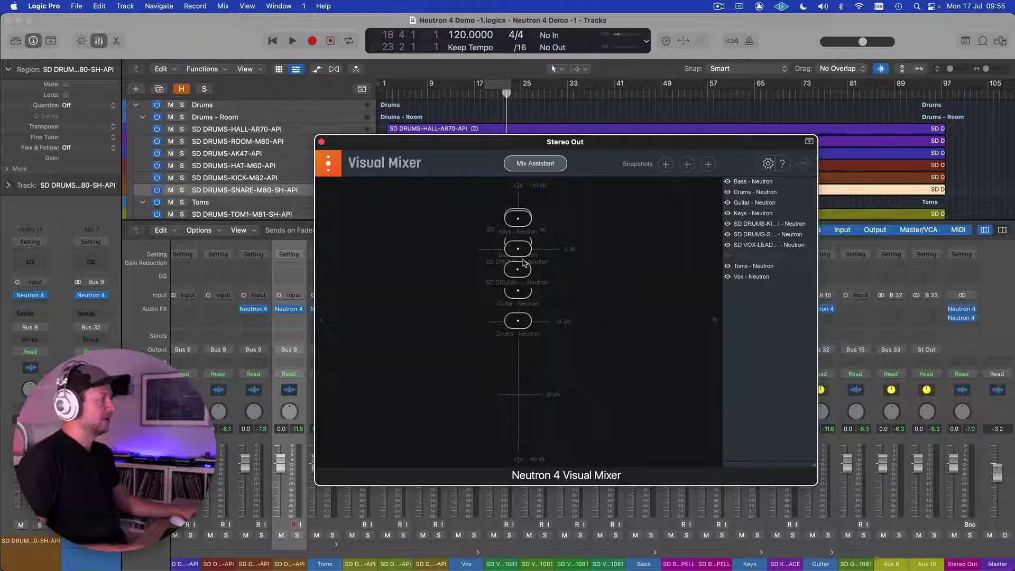
{"action": "left_click_drag", "start_coordinate": [518, 249], "coordinate": [518, 223]}
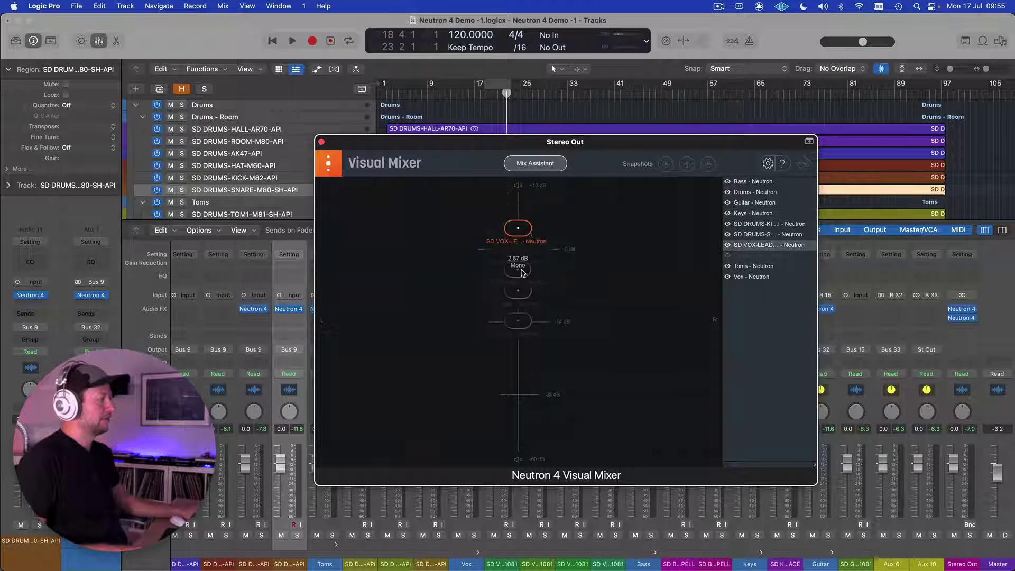
{"action": "left_click", "coordinate": [518, 286]}
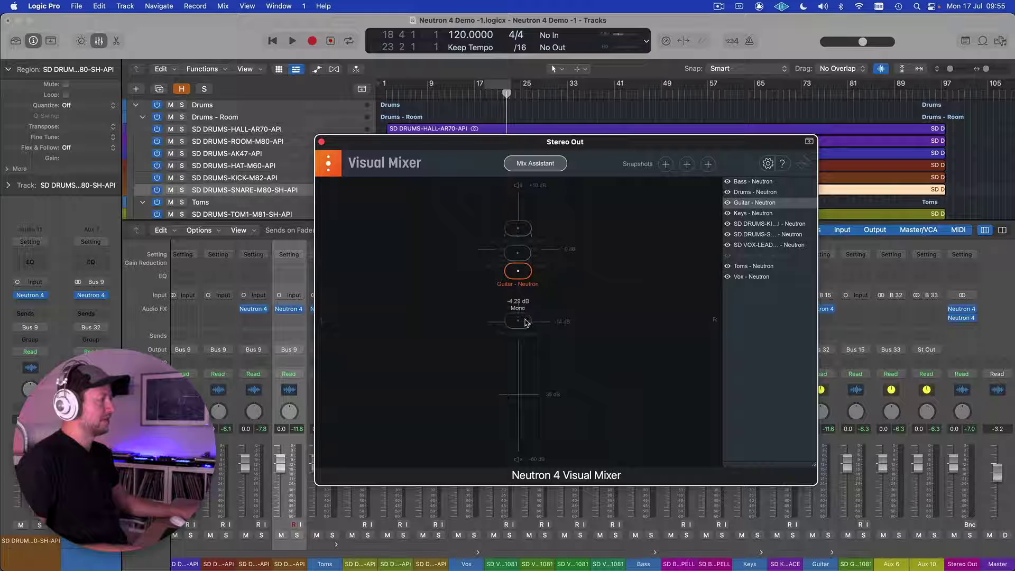
{"action": "left_click", "coordinate": [518, 302]}
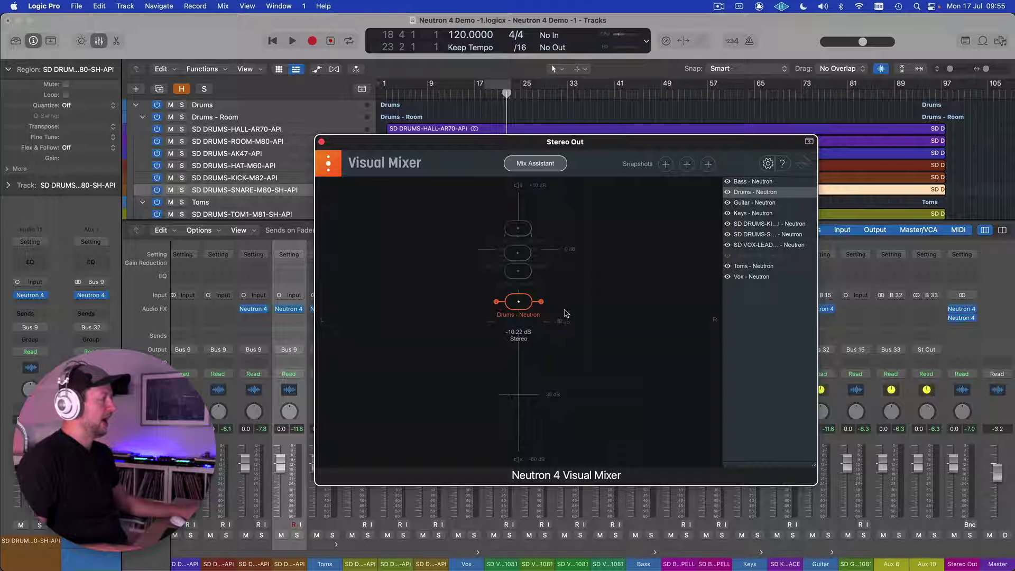
- Start Mix Assistant, include Bass and Keys in Assist, and star Vox as the focus
{"action": "left_click", "coordinate": [543, 164]}
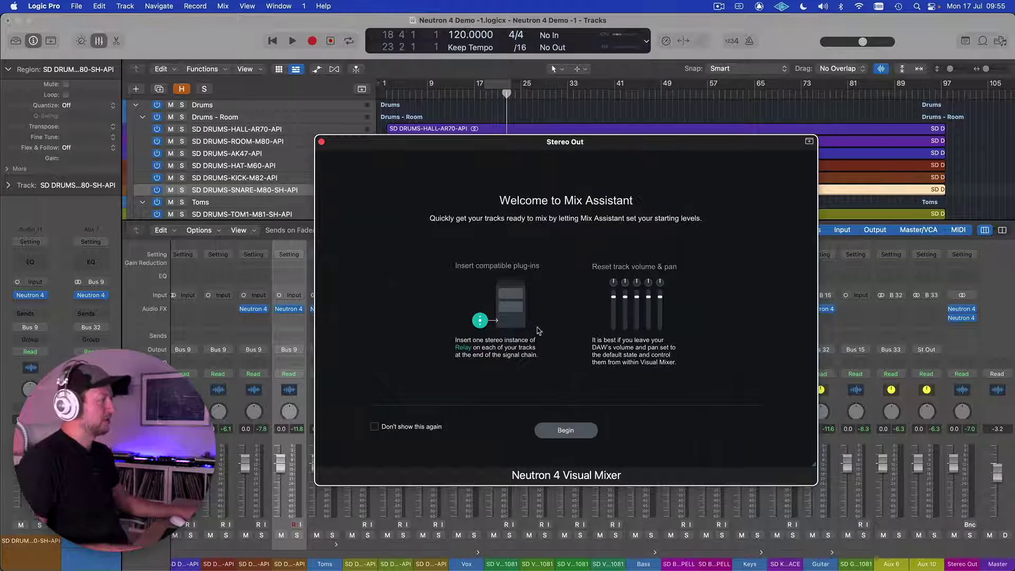
{"action": "left_click", "coordinate": [566, 430]}
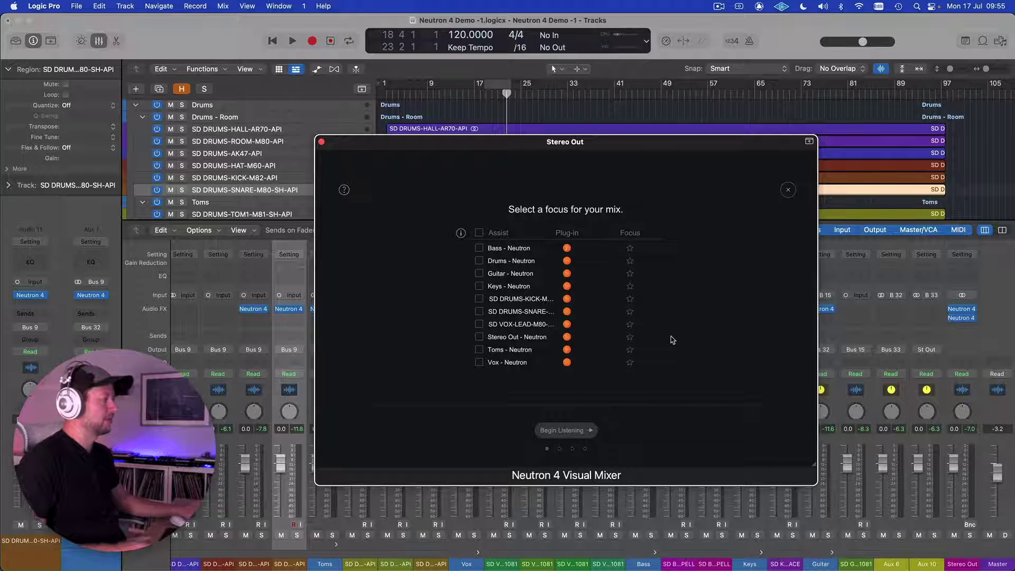
{"action": "left_click", "coordinate": [479, 248]}
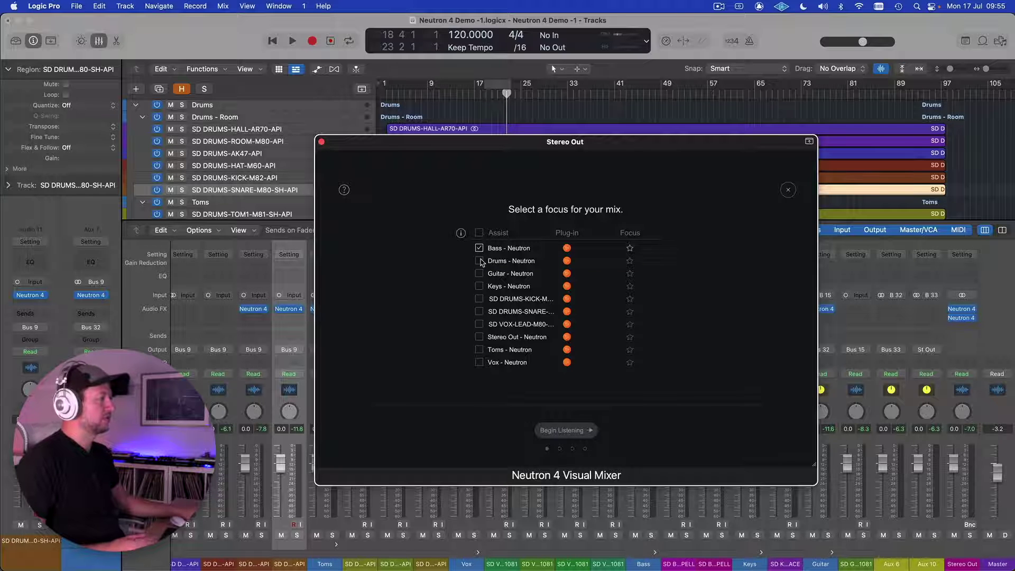
{"action": "left_click", "coordinate": [480, 287]}
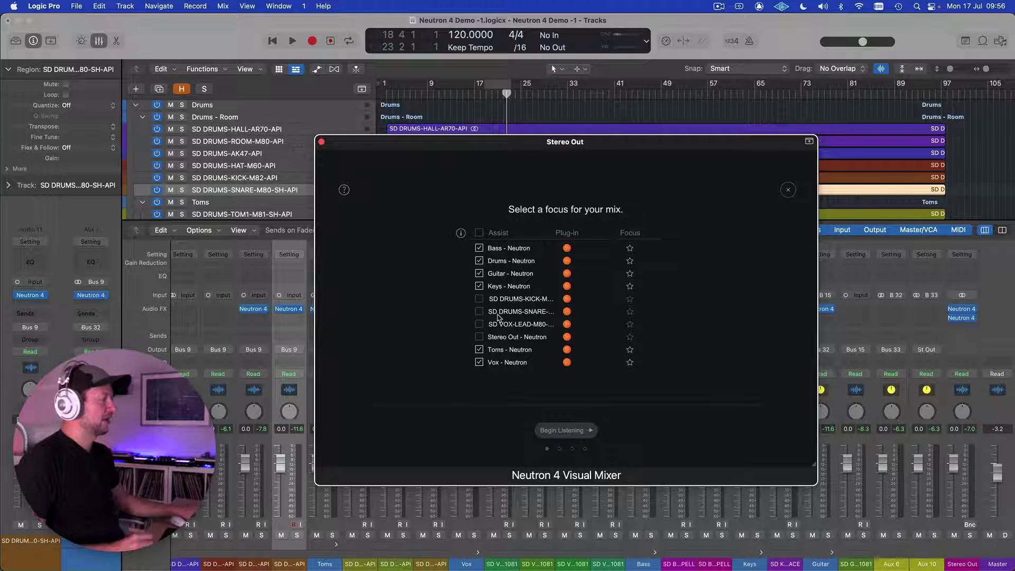
{"action": "left_click", "coordinate": [630, 363]}
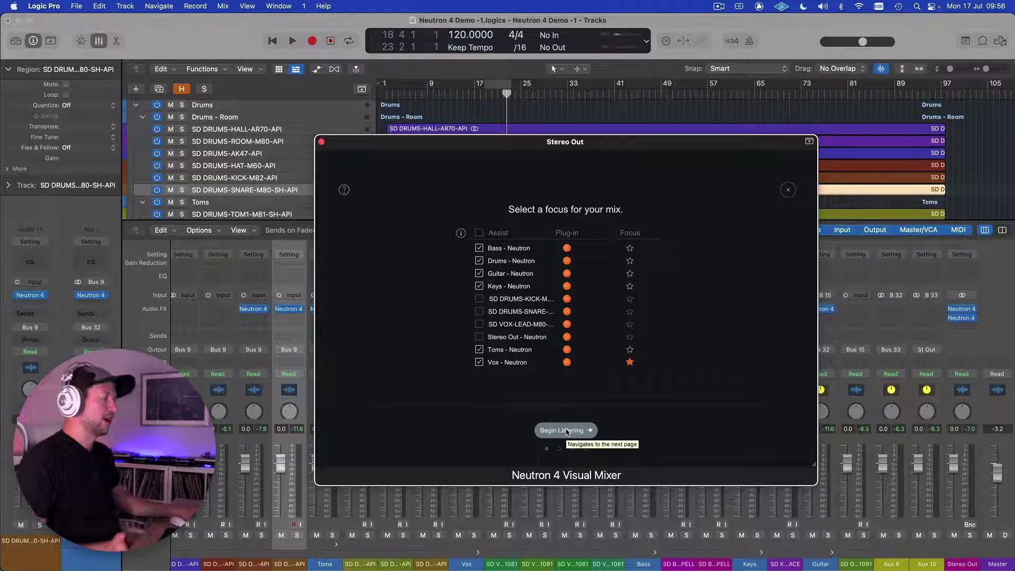
- Begin listening and play the song from the start so Mix Assistant analyses it
{"action": "left_click", "coordinate": [566, 432]}
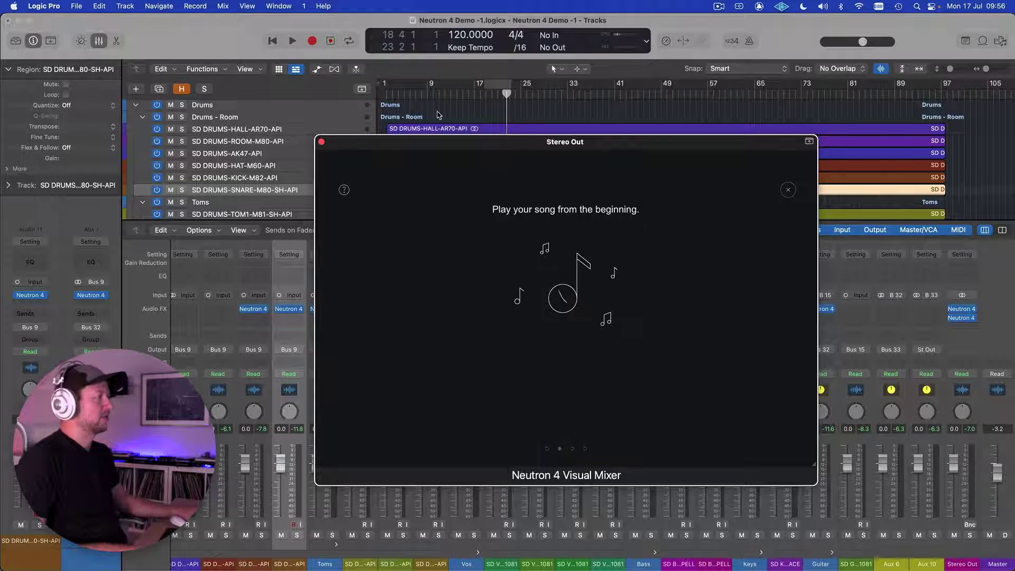
{"action": "left_click_drag", "start_coordinate": [412, 94], "coordinate": [383, 94]}
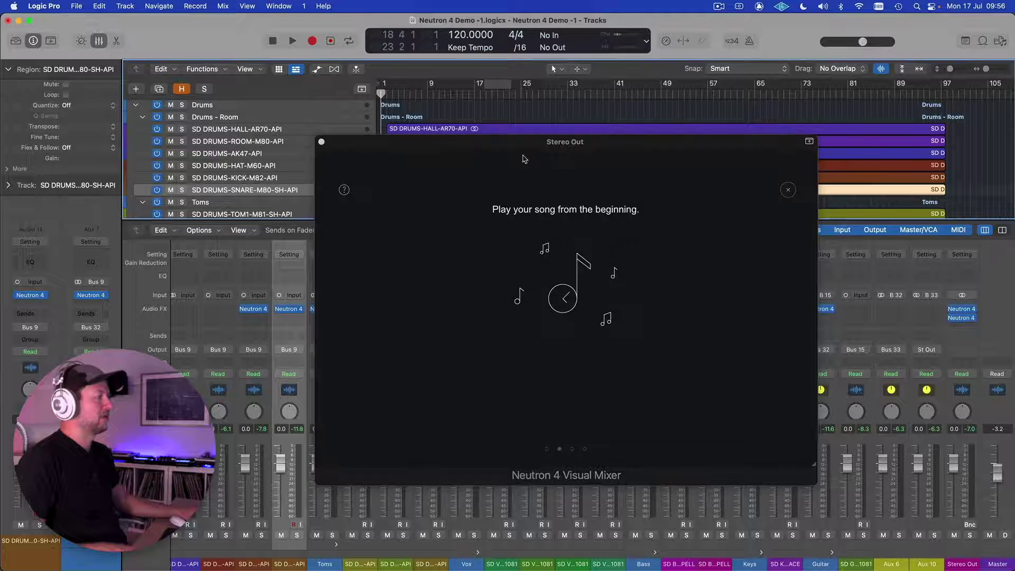
{"action": "key", "text": "space"}
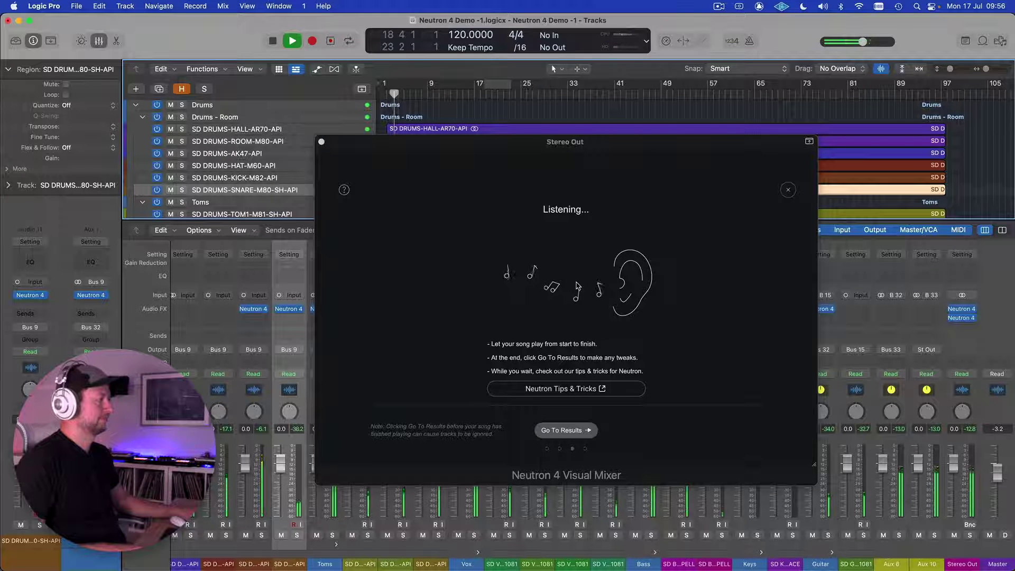
{"action": "key", "text": "space"}
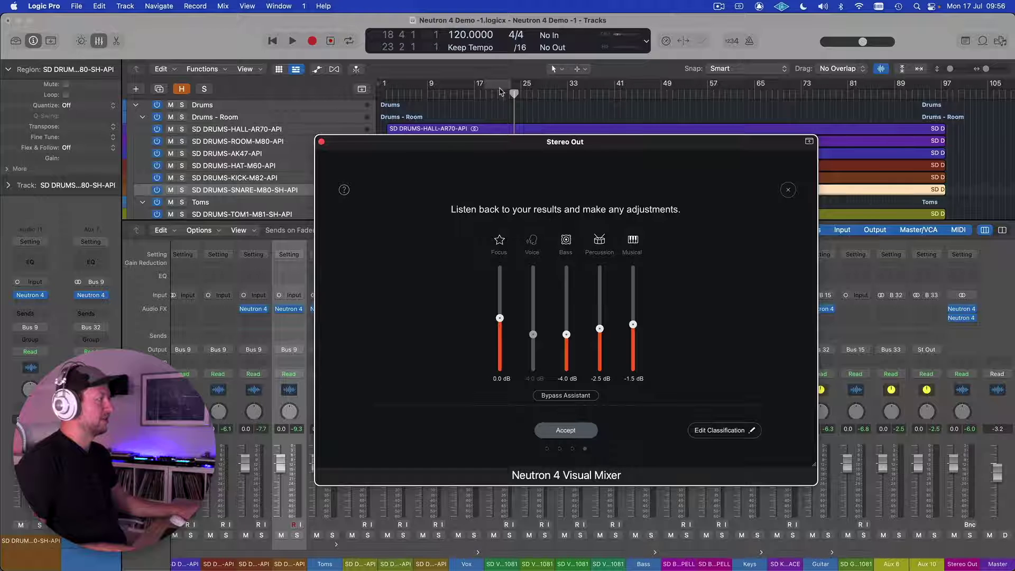
- Audition the suggested levels over a looped section and accept them
{"action": "left_click_drag", "start_coordinate": [500, 86], "coordinate": [480, 85]}
{"action": "key", "text": "space"}
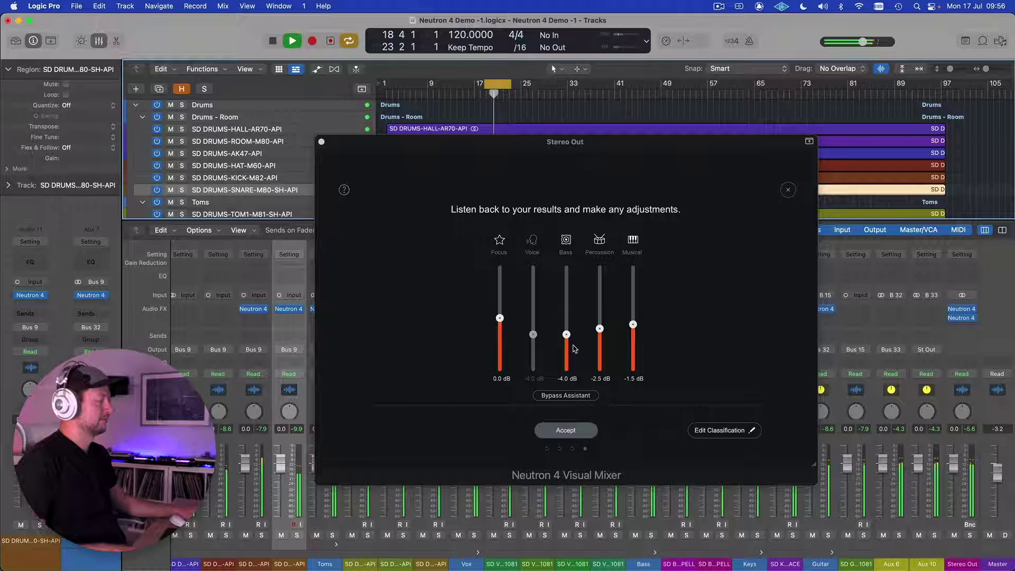
{"action": "left_click", "coordinate": [565, 430]}
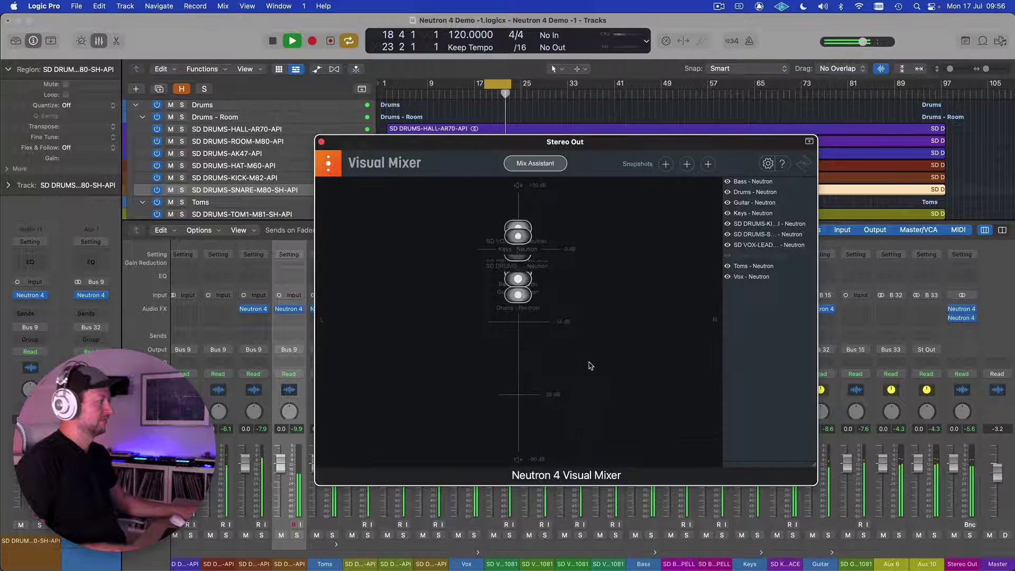
- Stop playback and store the assisted balance as snapshot A
{"action": "key", "text": "space"}
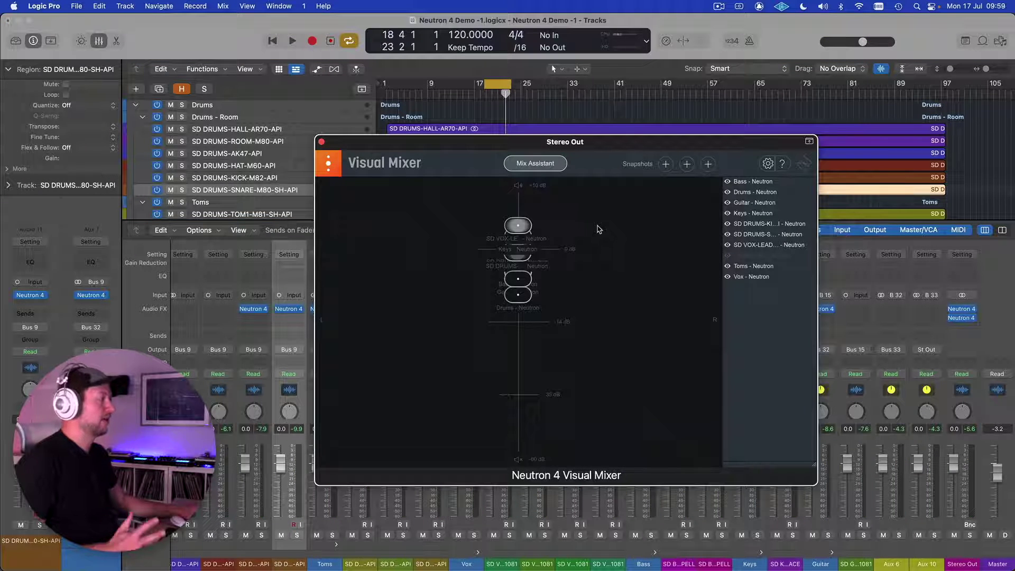
{"action": "left_click", "coordinate": [666, 165]}
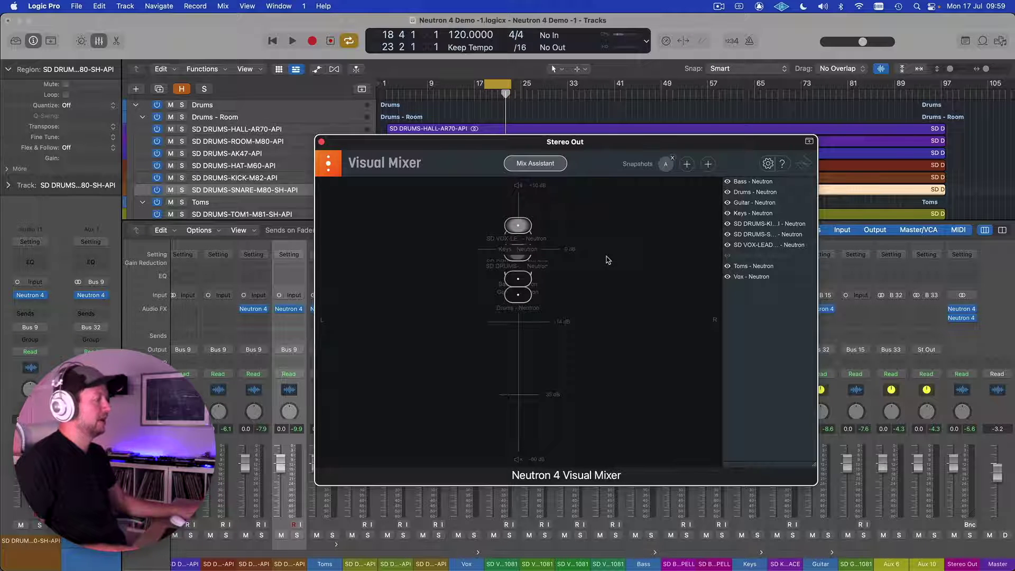
- Raise Drums, lower and re-pan the snare, and lift the kick slightly in the Visual Mixer
{"action": "left_click_drag", "start_coordinate": [520, 295], "coordinate": [520, 275]}
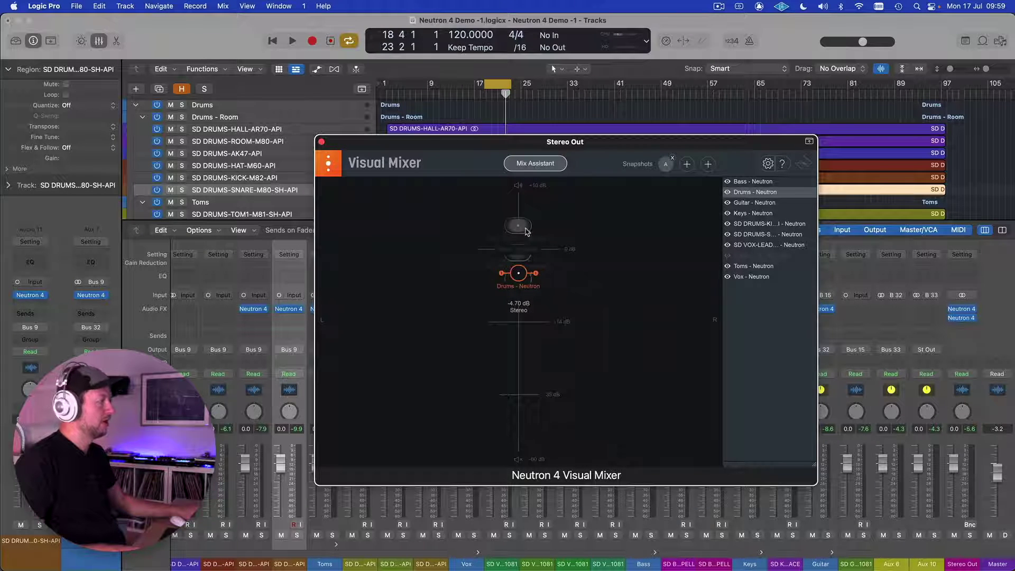
{"action": "left_click_drag", "start_coordinate": [520, 228], "coordinate": [539, 260]}
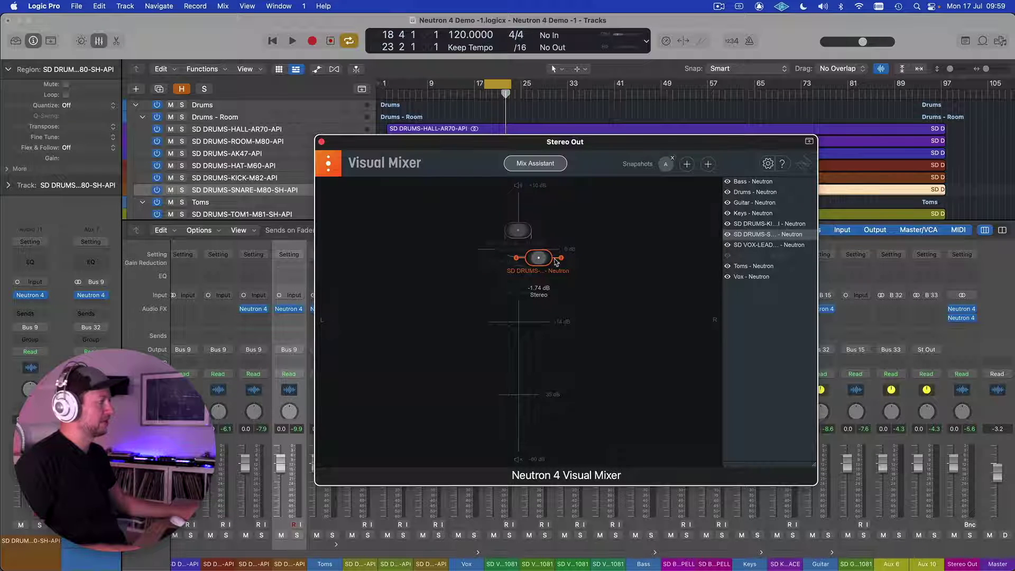
{"action": "left_click_drag", "start_coordinate": [547, 259], "coordinate": [554, 257]}
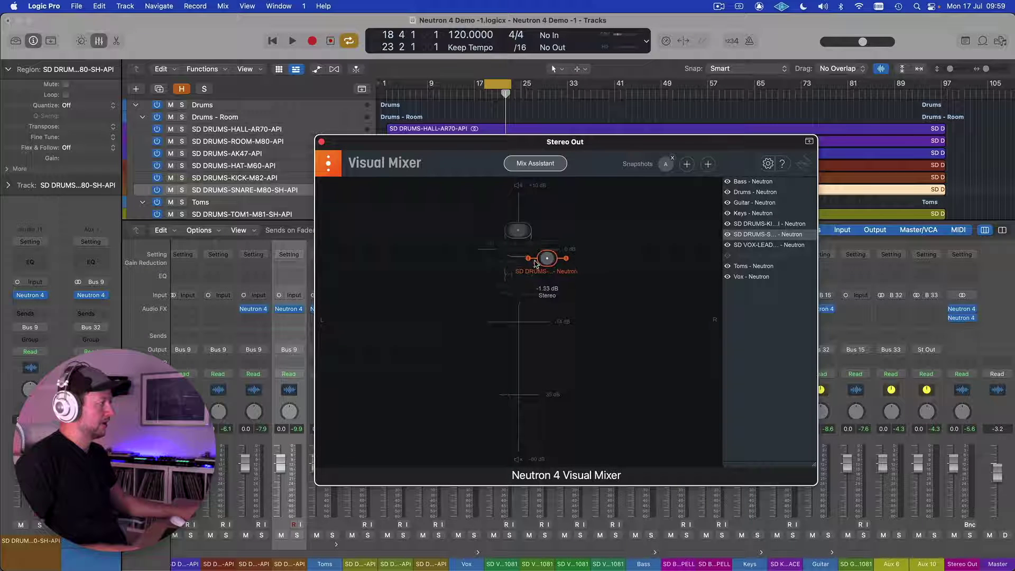
{"action": "left_click_drag", "start_coordinate": [547, 258], "coordinate": [520, 262]}
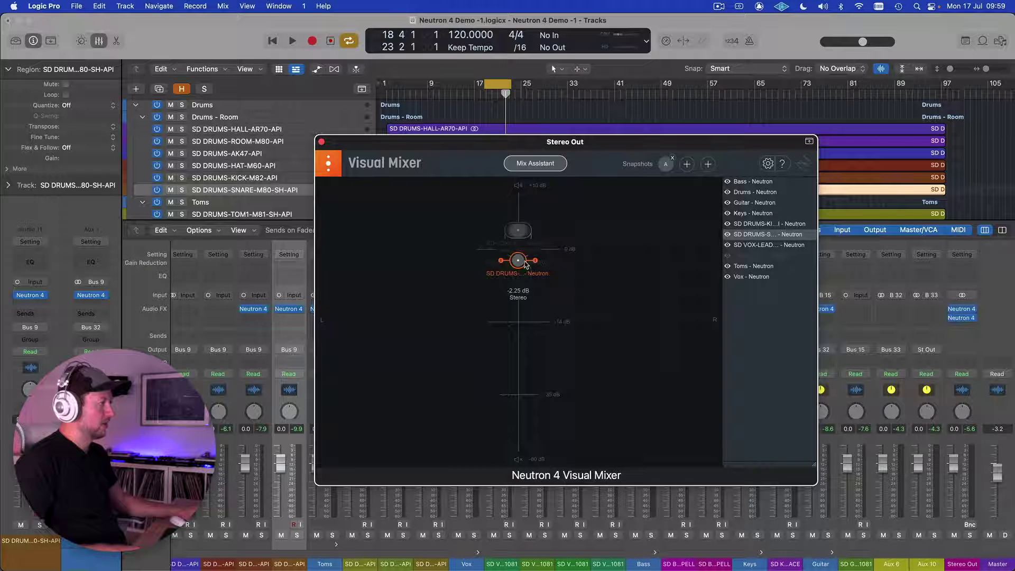
{"action": "left_click", "coordinate": [521, 255]}
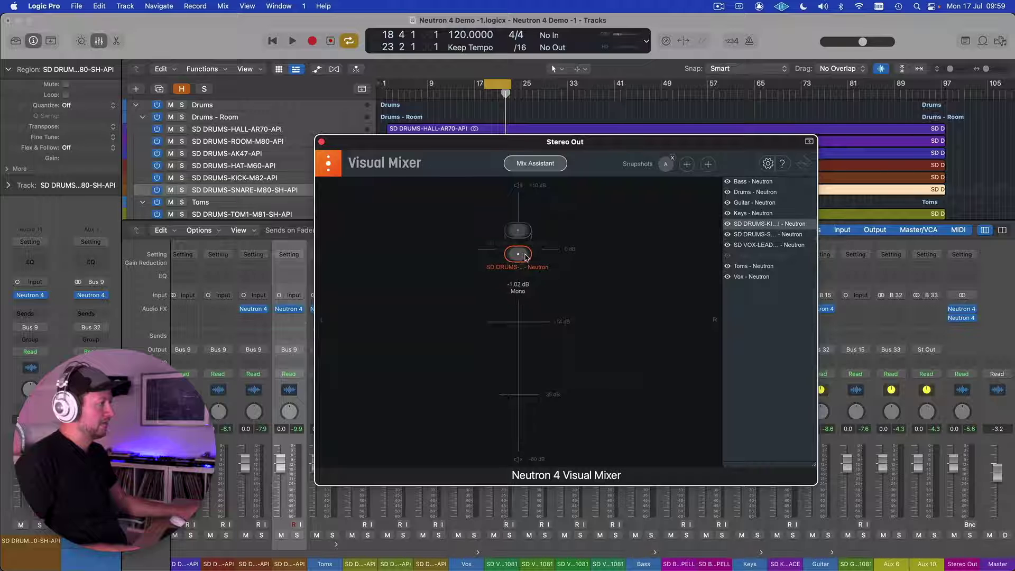
{"action": "left_click_drag", "start_coordinate": [526, 257], "coordinate": [524, 242]}
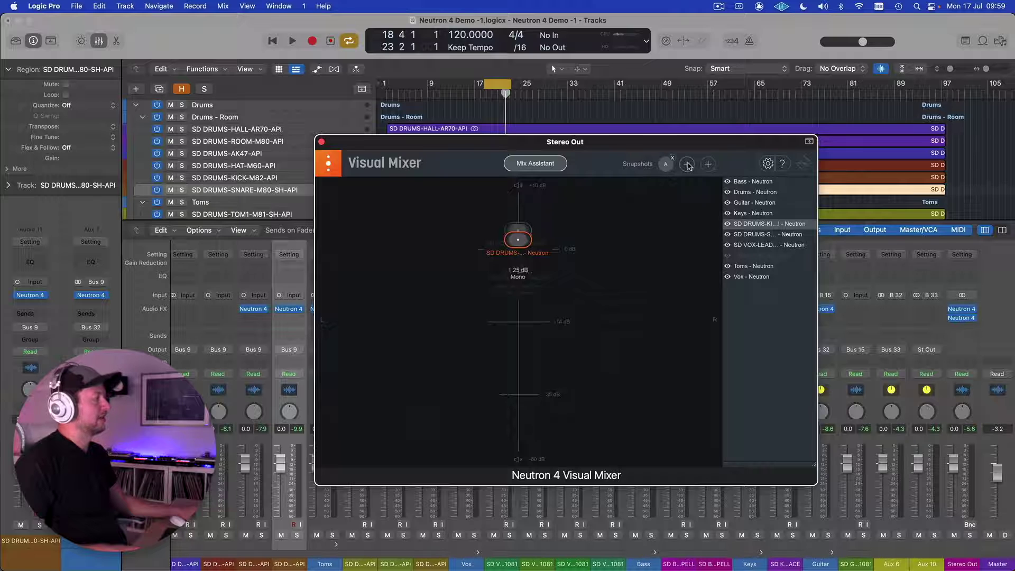
- Store the adjusted balance as snapshot B
{"action": "left_click", "coordinate": [506, 91]}
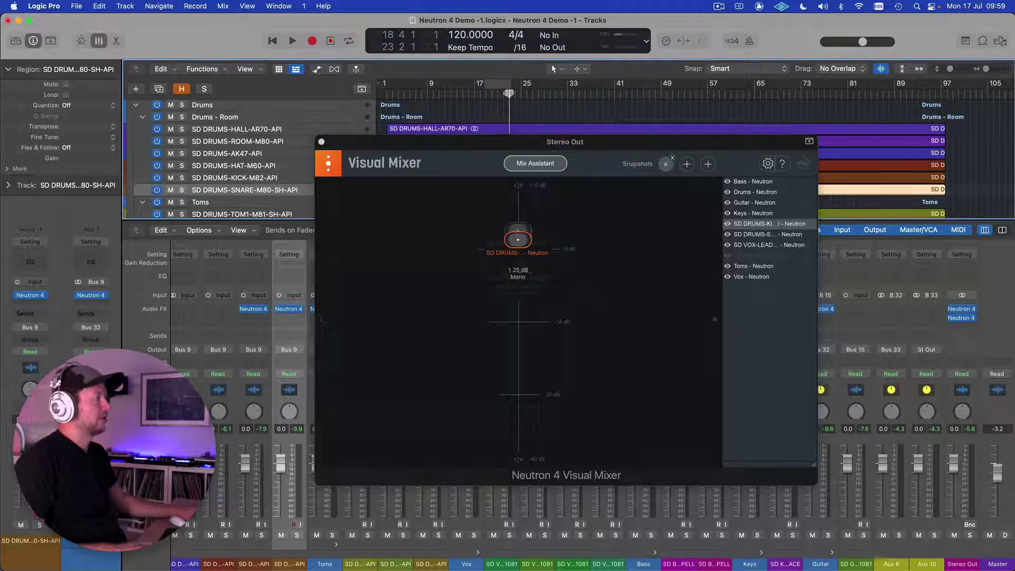
{"action": "left_click", "coordinate": [689, 165]}
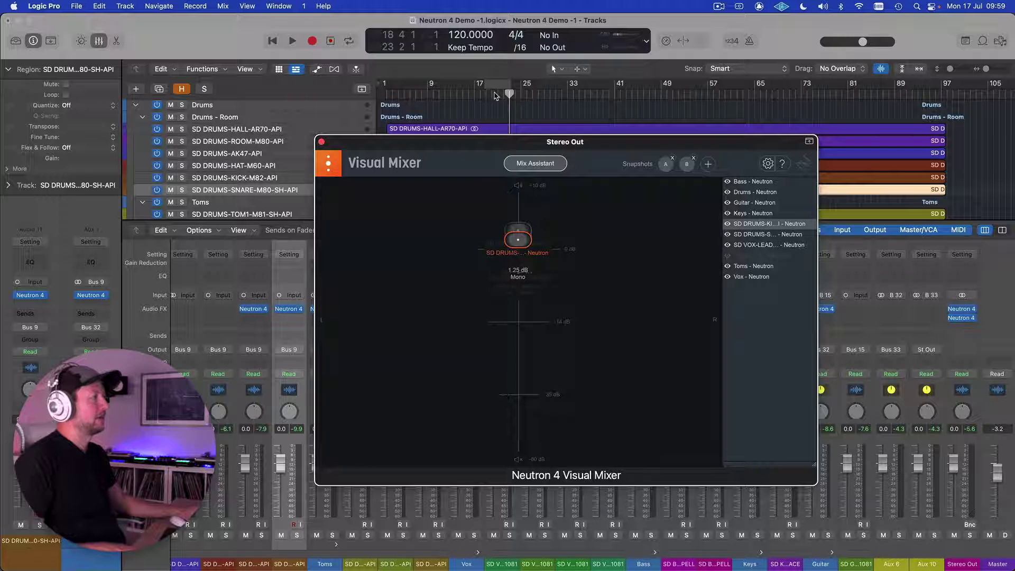
{"action": "left_click", "coordinate": [495, 95]}
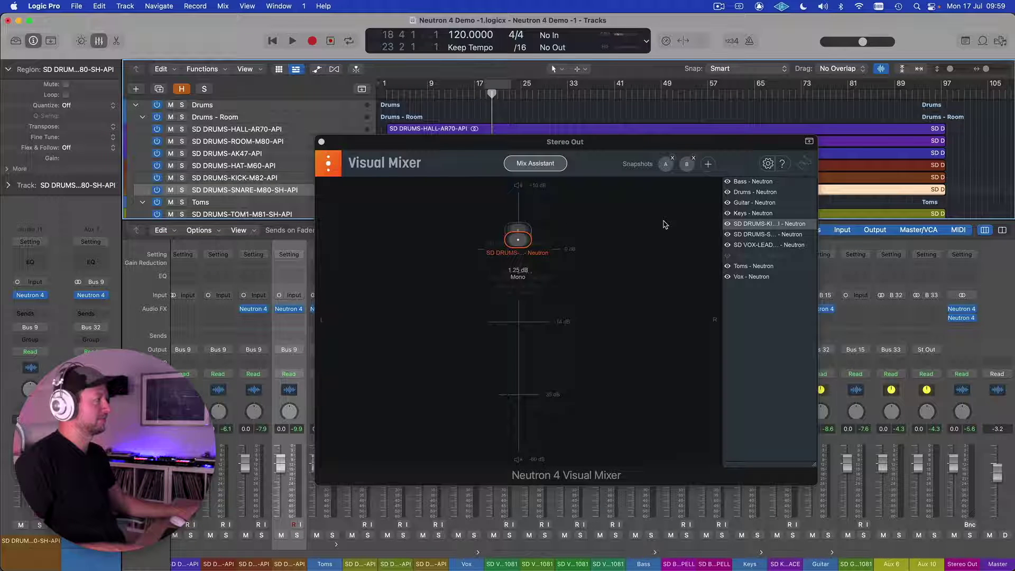
{"action": "key", "text": "space"}
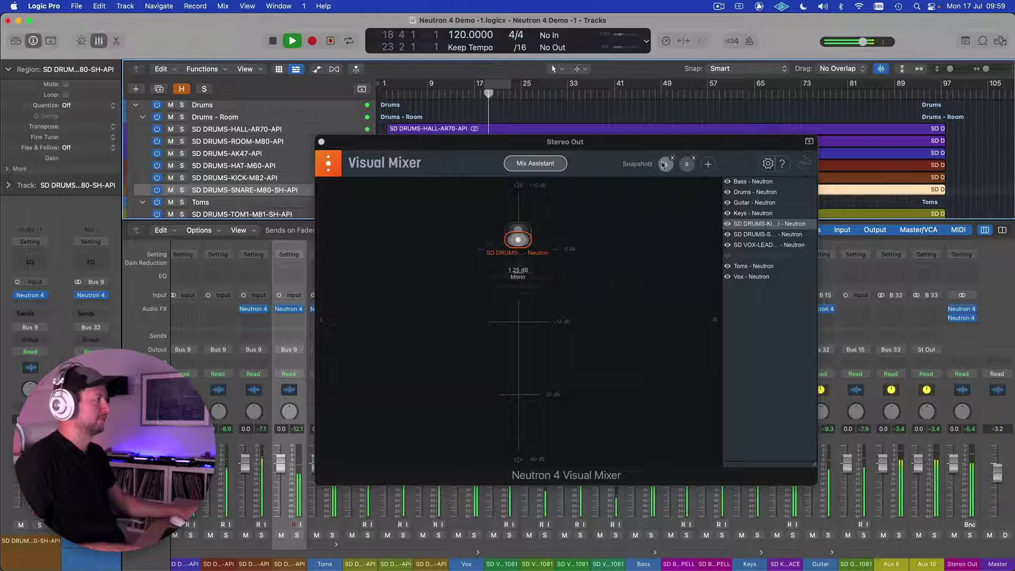
{"action": "left_click", "coordinate": [665, 165]}
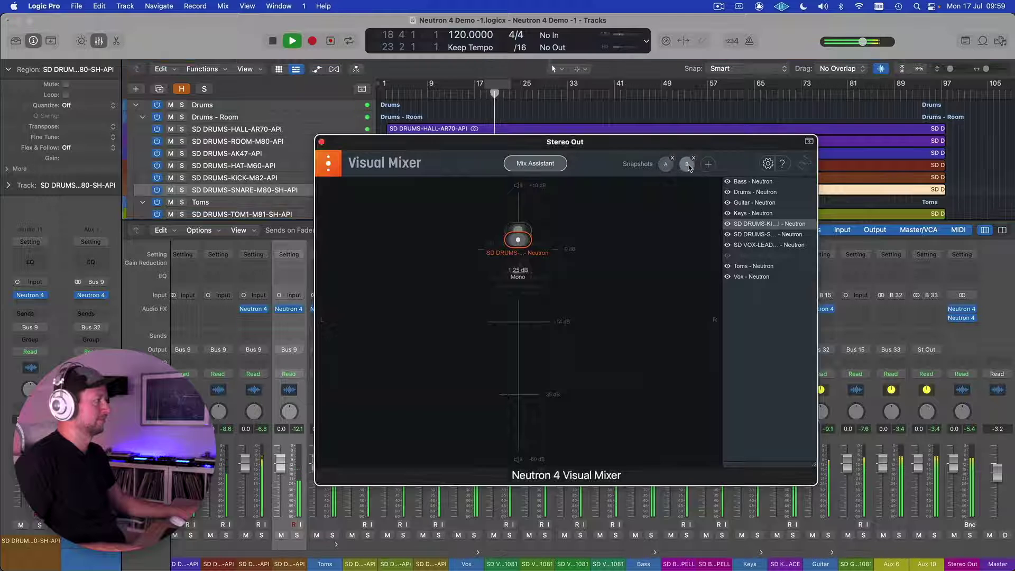
{"action": "left_click", "coordinate": [665, 164]}
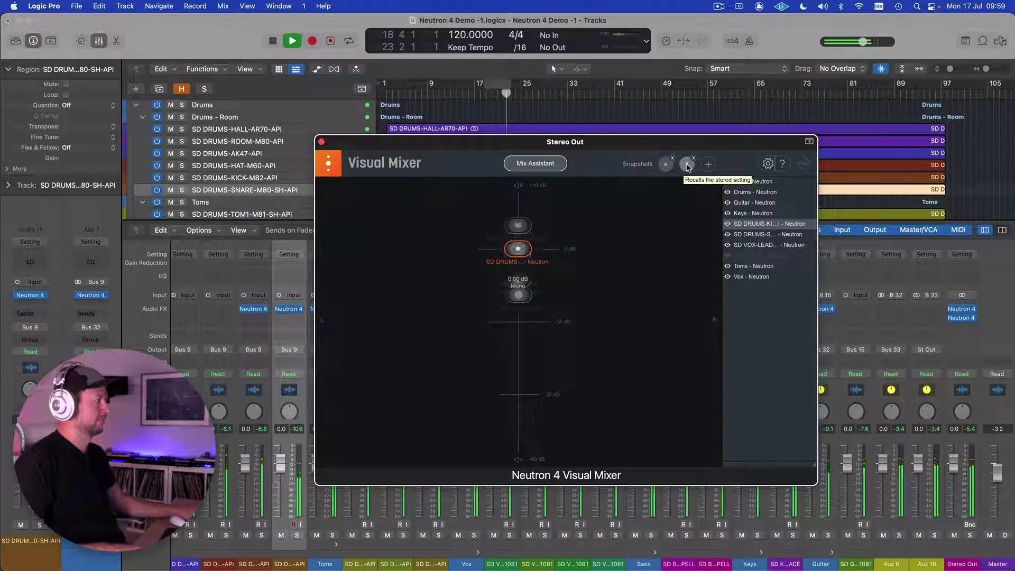
{"action": "left_click", "coordinate": [688, 165]}
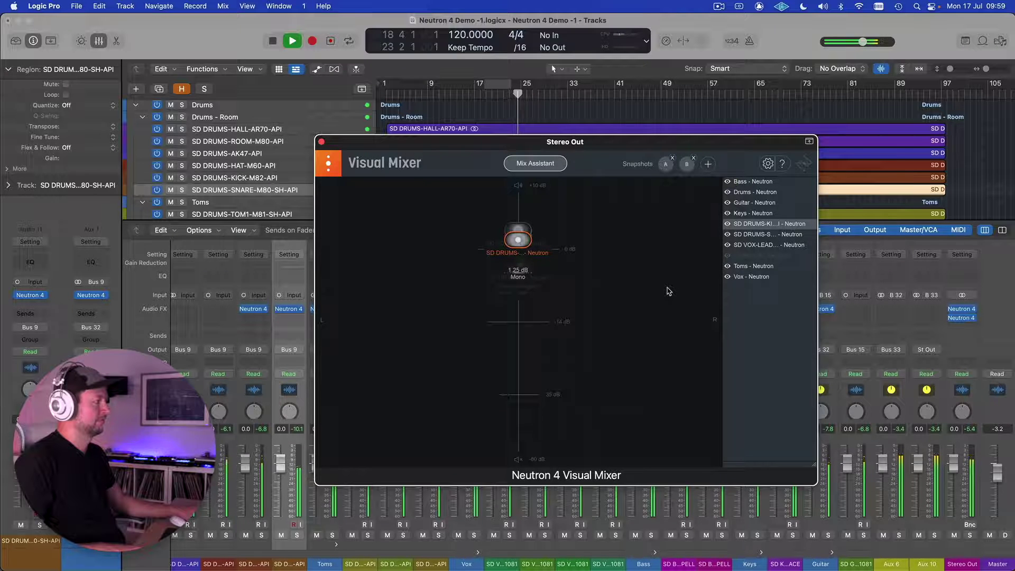
{"action": "key", "text": "space"}
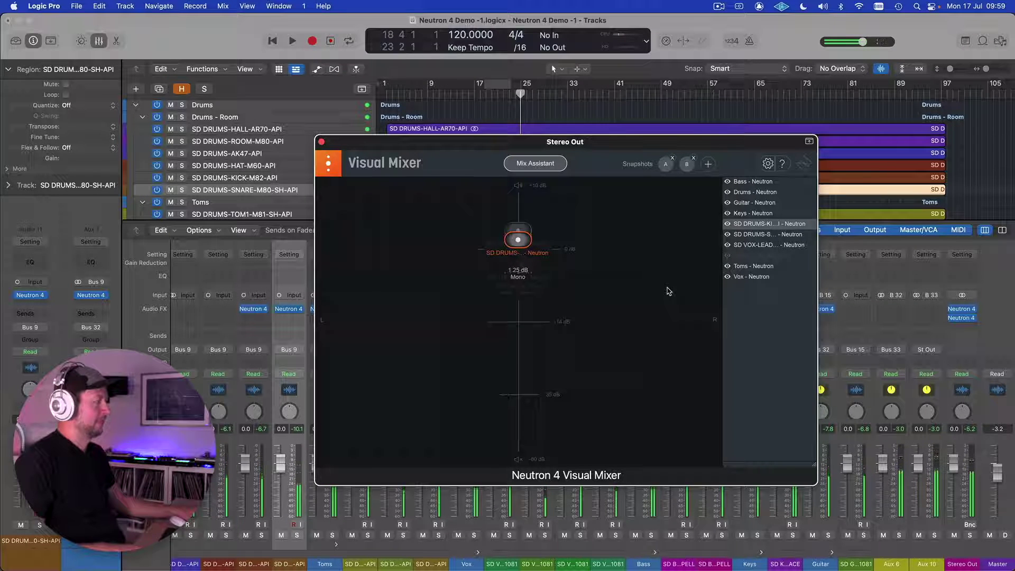